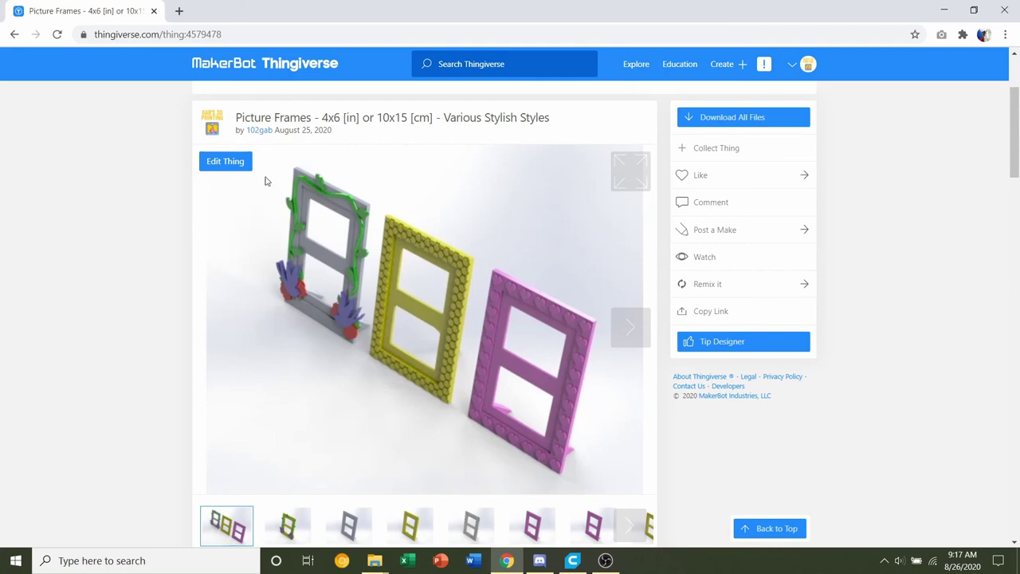
Page the Picture Frames gallery through the green, grey, yellow and pink frames to the pink hearts frame
{"action": "scroll", "coordinate": [435, 172], "scroll_direction": "down", "scroll_amount": 1}
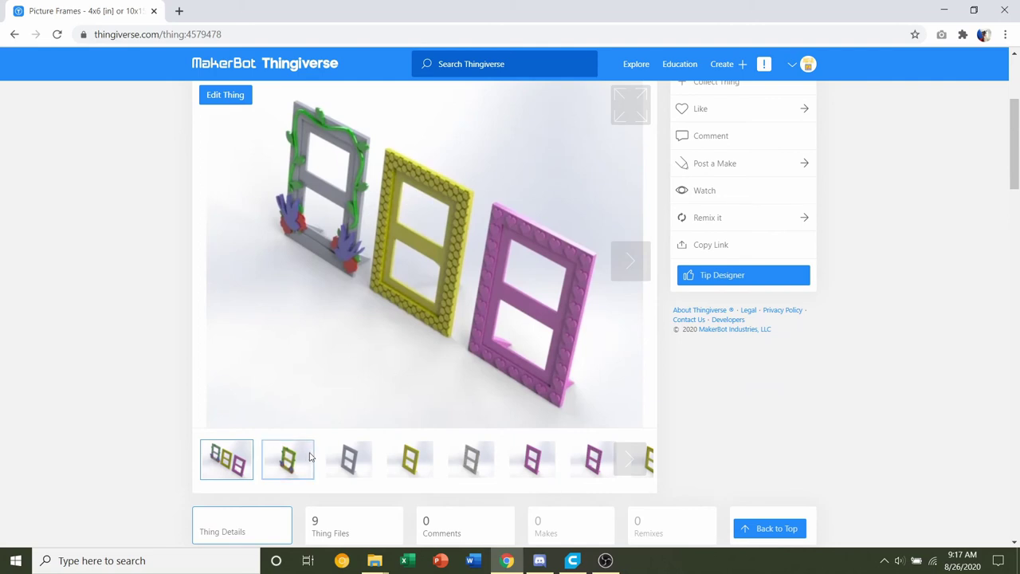
{"action": "scroll", "coordinate": [530, 263], "scroll_direction": "up", "scroll_amount": 1}
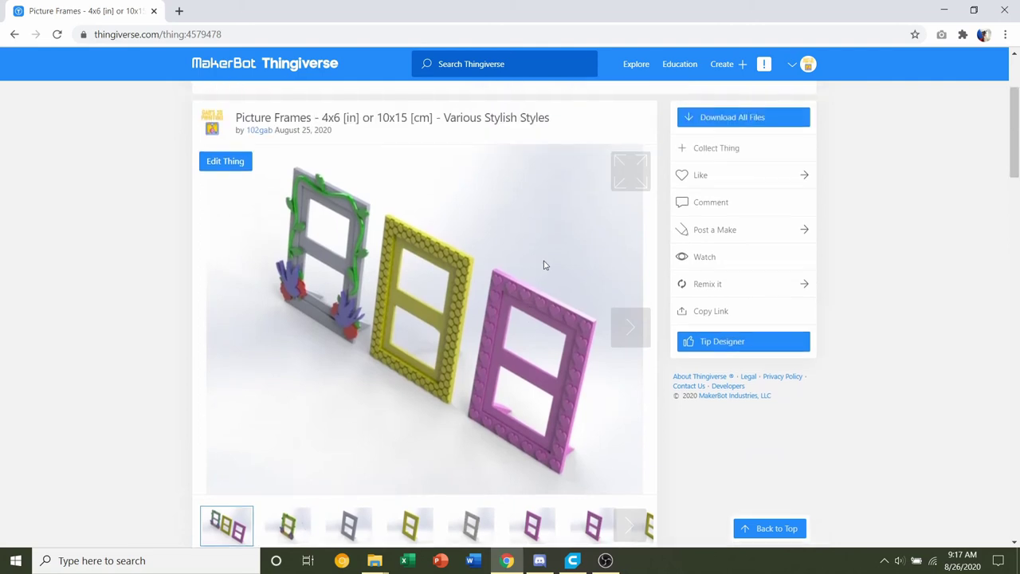
{"action": "left_click", "coordinate": [637, 326]}
{"action": "left_click", "coordinate": [637, 338]}
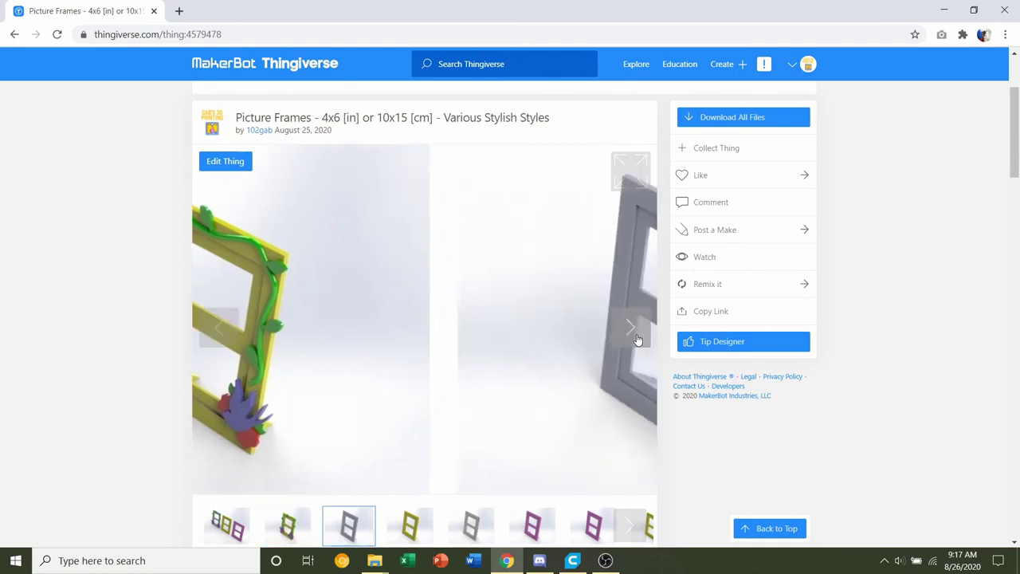
{"action": "left_click", "coordinate": [637, 339]}
{"action": "left_click", "coordinate": [639, 340]}
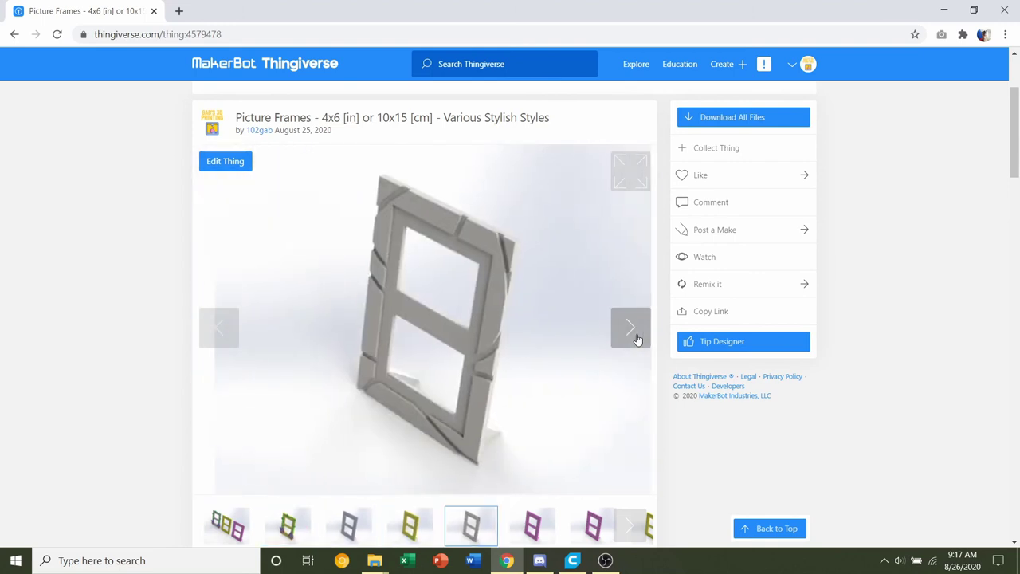
{"action": "left_click", "coordinate": [625, 333]}
{"action": "left_click", "coordinate": [626, 335]}
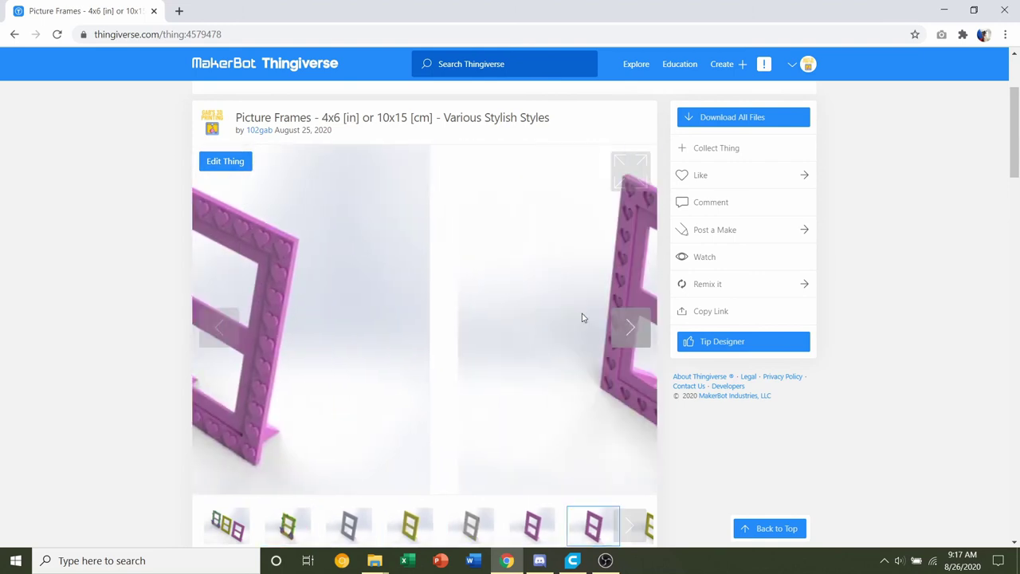
Review the Print Settings: no rafts, supports, 0.28 mm resolution and Infill: 20%
{"action": "scroll", "coordinate": [354, 239], "scroll_direction": "down", "scroll_amount": 7}
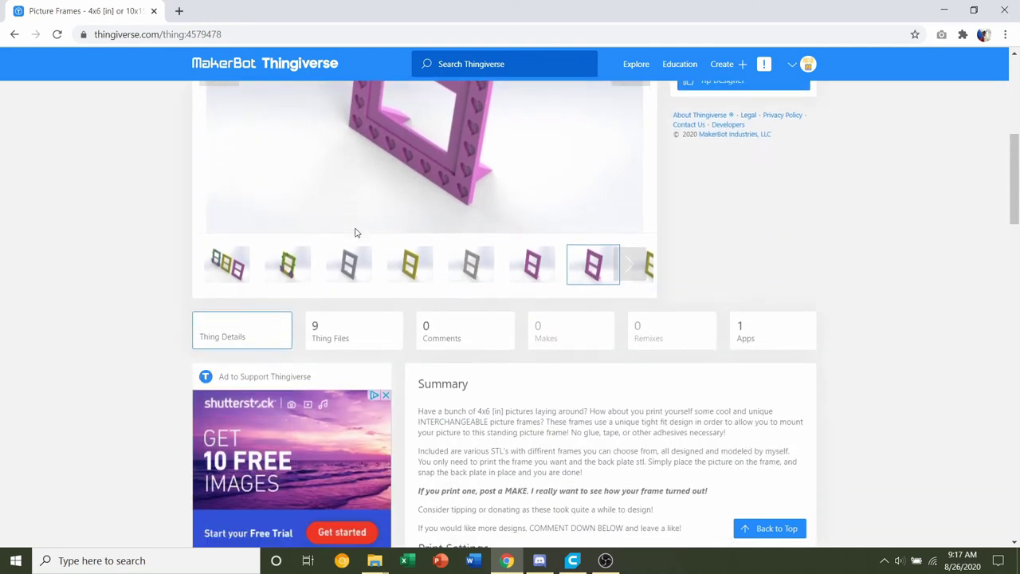
{"action": "scroll", "coordinate": [574, 223], "scroll_direction": "down", "scroll_amount": 1}
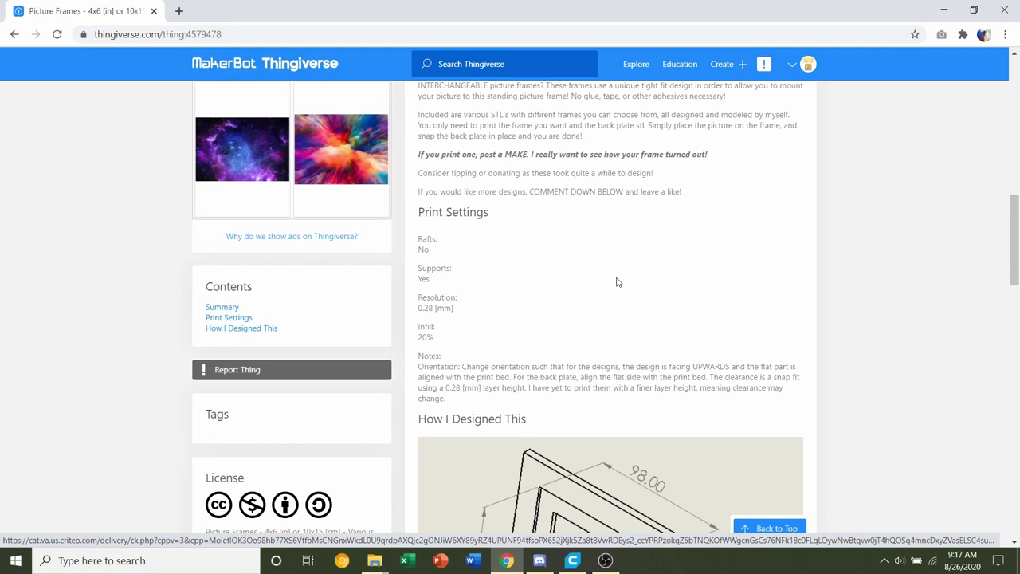
{"action": "scroll", "coordinate": [616, 282], "scroll_direction": "up", "scroll_amount": 5, "text": "ctrl"}
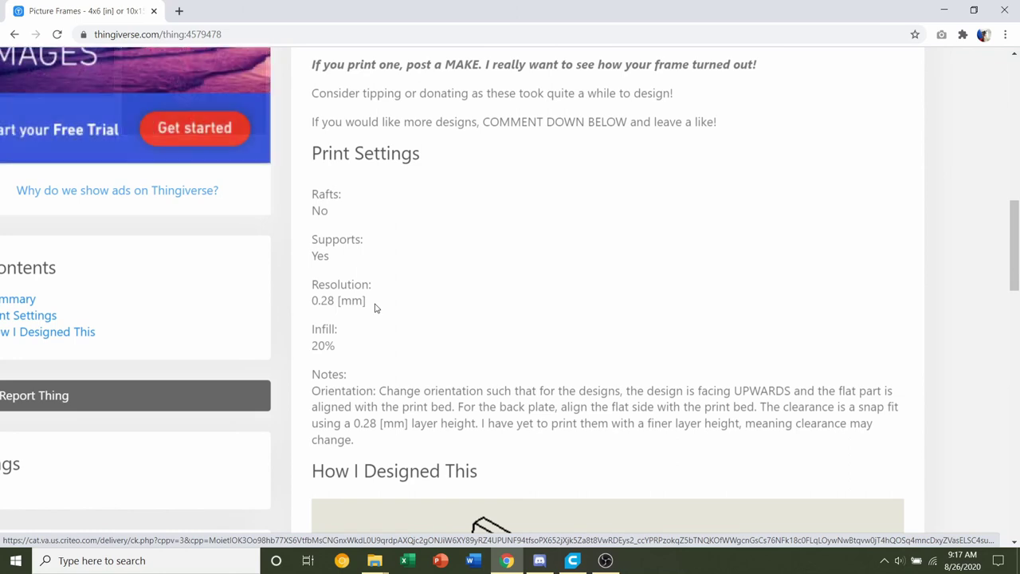
{"action": "left_click_drag", "start_coordinate": [347, 350], "coordinate": [689, 340]}
{"action": "left_click", "coordinate": [364, 370]}
Read through the orientation notes and the How I Designed This drawing
{"action": "scroll", "coordinate": [364, 371], "scroll_direction": "down", "scroll_amount": 1}
{"action": "left_click", "coordinate": [561, 335]}
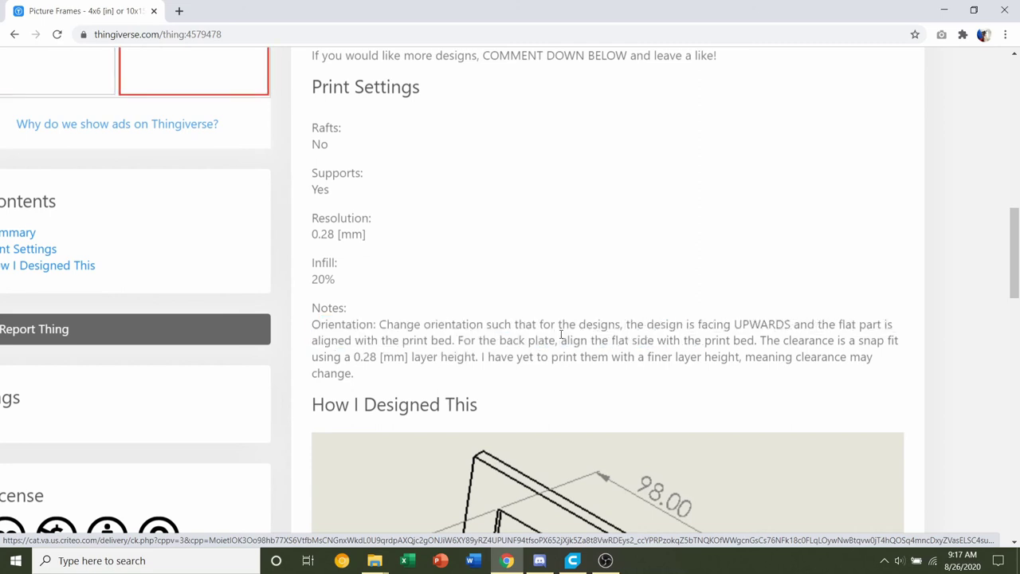
{"action": "scroll", "coordinate": [560, 334], "scroll_direction": "down", "scroll_amount": 2, "text": "ctrl"}
{"action": "scroll", "coordinate": [561, 334], "scroll_direction": "down", "scroll_amount": 5}
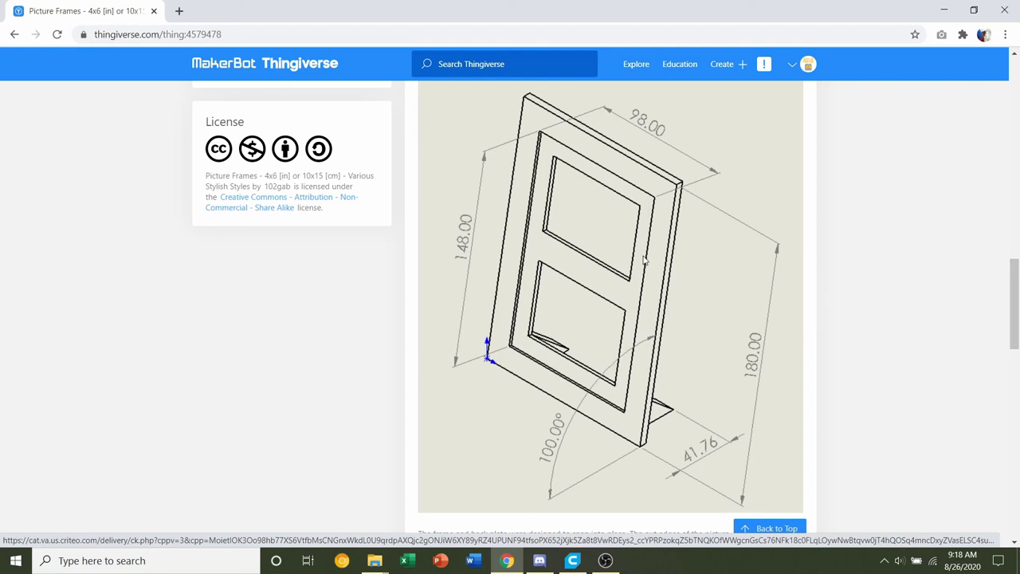
{"action": "scroll", "coordinate": [646, 259], "scroll_direction": "up", "scroll_amount": 15}
{"action": "scroll", "coordinate": [644, 262], "scroll_direction": "down", "scroll_amount": 1}
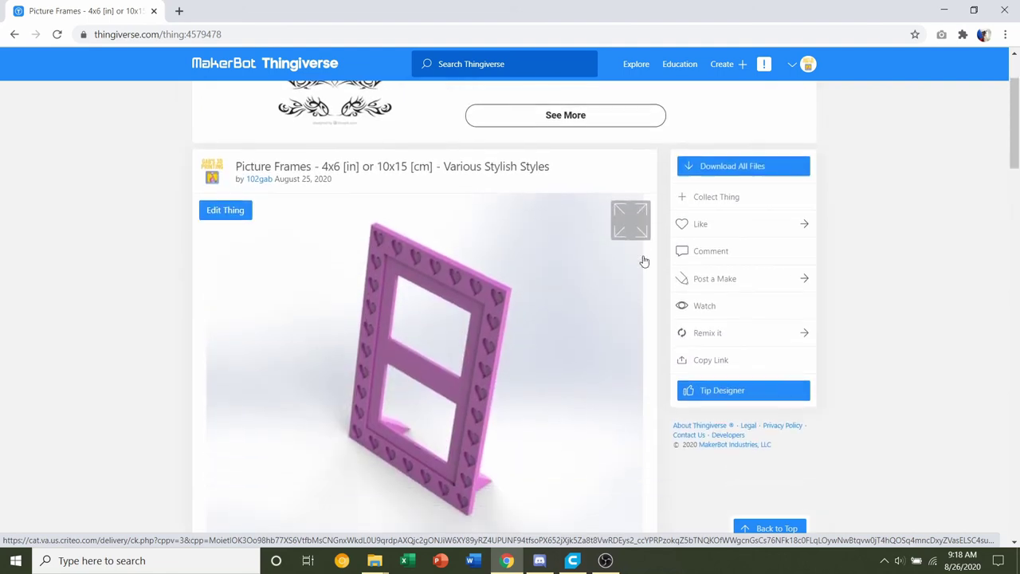
{"action": "scroll", "coordinate": [644, 261], "scroll_direction": "down", "scroll_amount": 1}
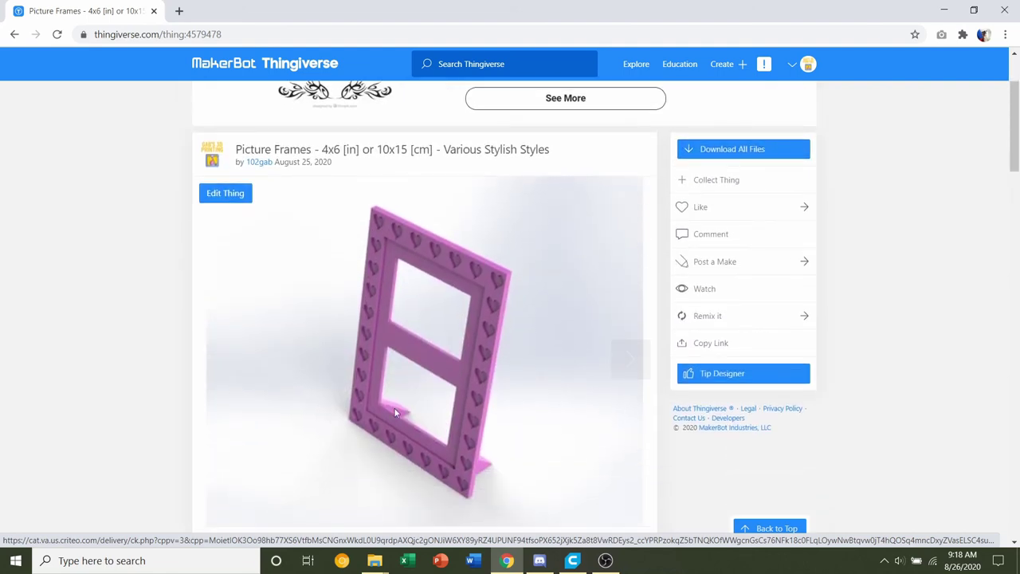
Select Back_Plate.STL among the nine downloaded frame files, then return to the Thingiverse page
{"action": "mouse_move", "coordinate": [374, 560]}
{"action": "left_click", "coordinate": [433, 494]}
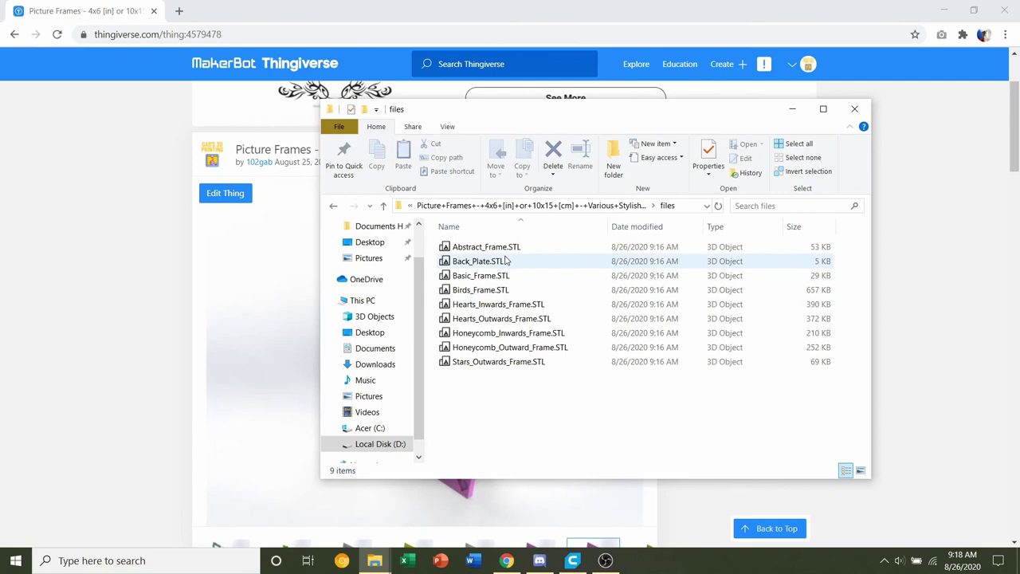
{"action": "left_click_drag", "start_coordinate": [542, 410], "coordinate": [456, 241]}
{"action": "left_click", "coordinate": [555, 411]}
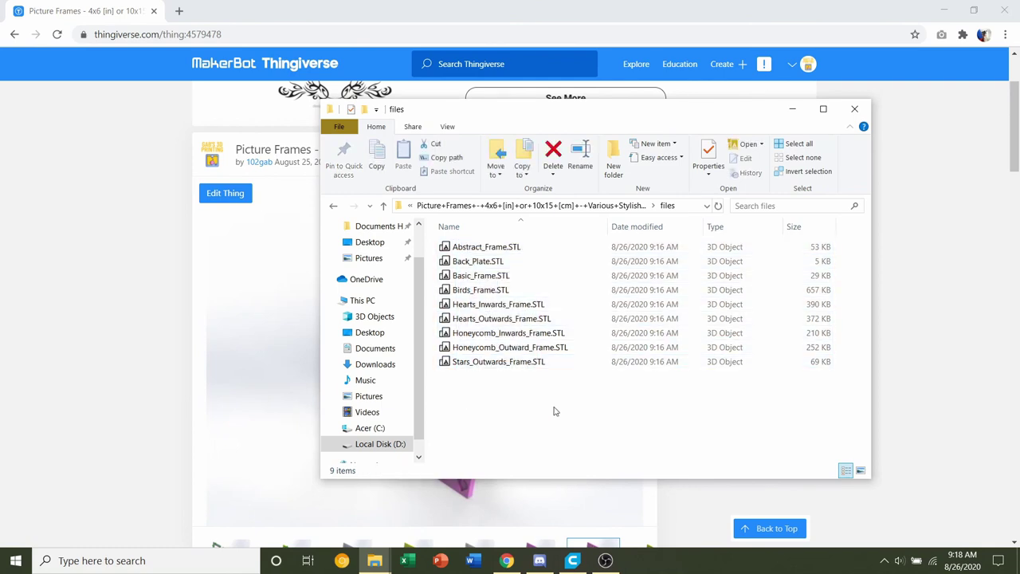
{"action": "left_click", "coordinate": [540, 263]}
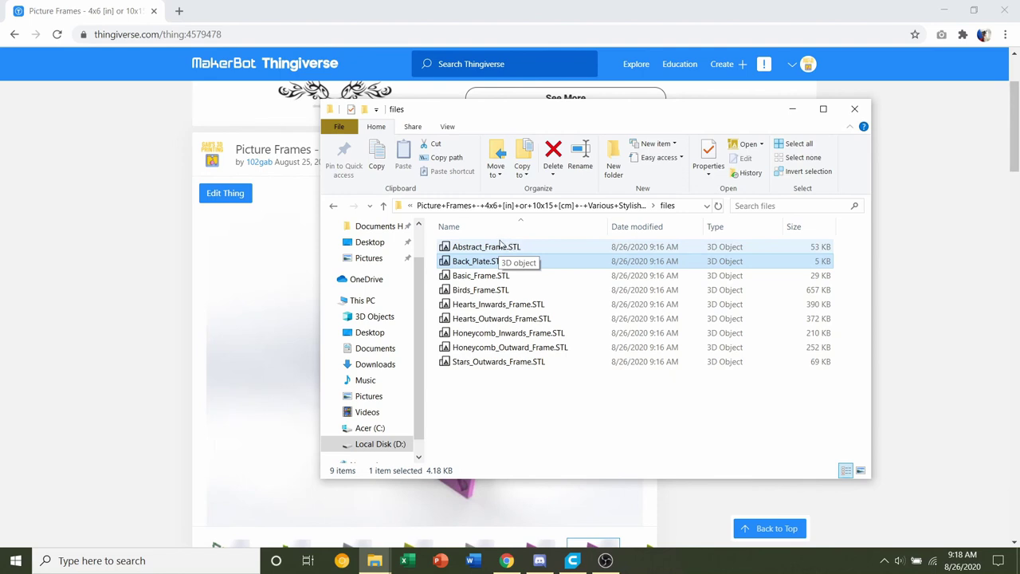
{"action": "left_click", "coordinate": [66, 316]}
Rotate the Abstract_Frame model in Print 3D to inspect it, then close Print 3D
{"action": "mouse_move", "coordinate": [374, 560]}
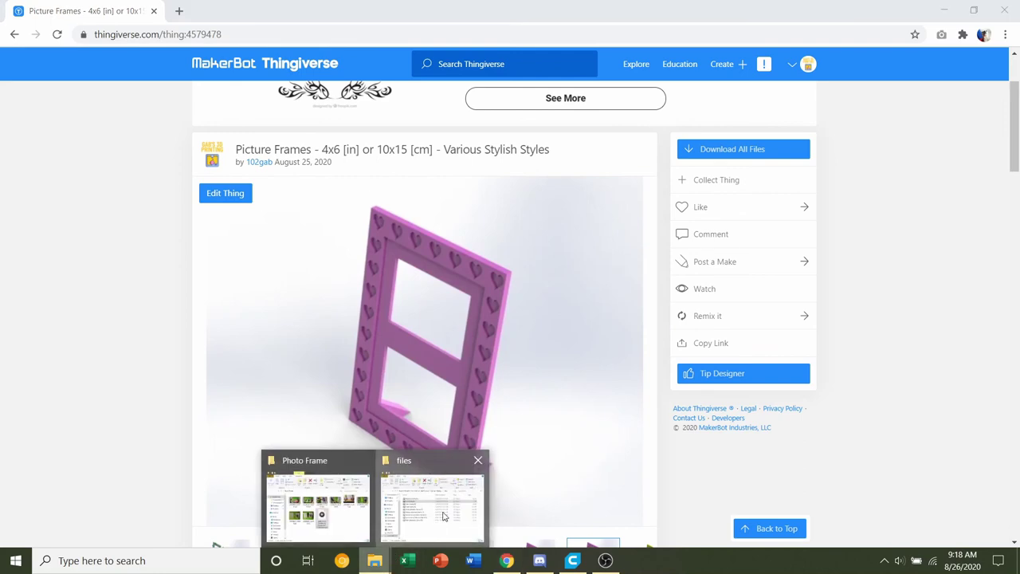
{"action": "left_click", "coordinate": [444, 516]}
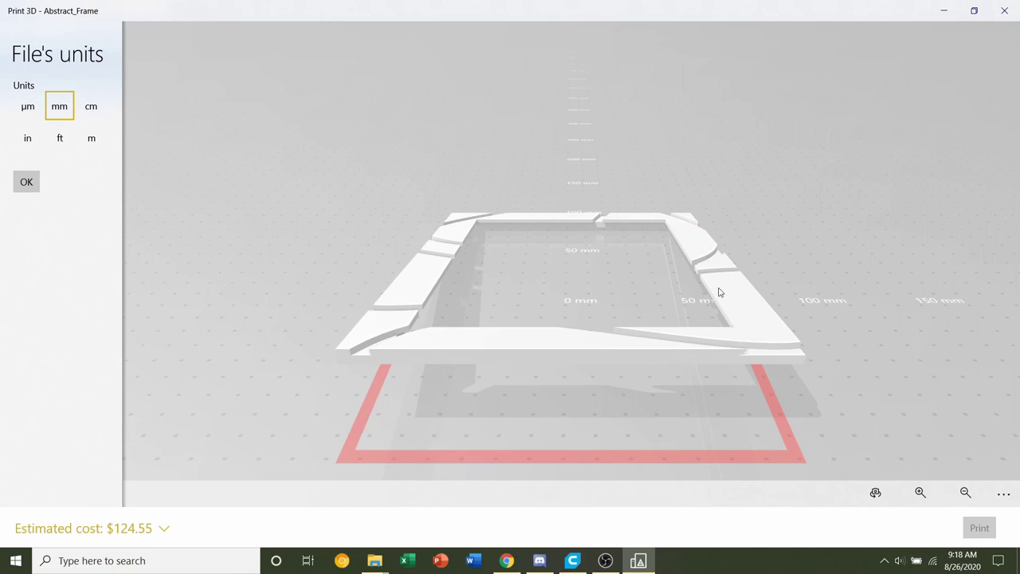
{"action": "left_click_drag", "start_coordinate": [719, 292], "coordinate": [513, 364]}
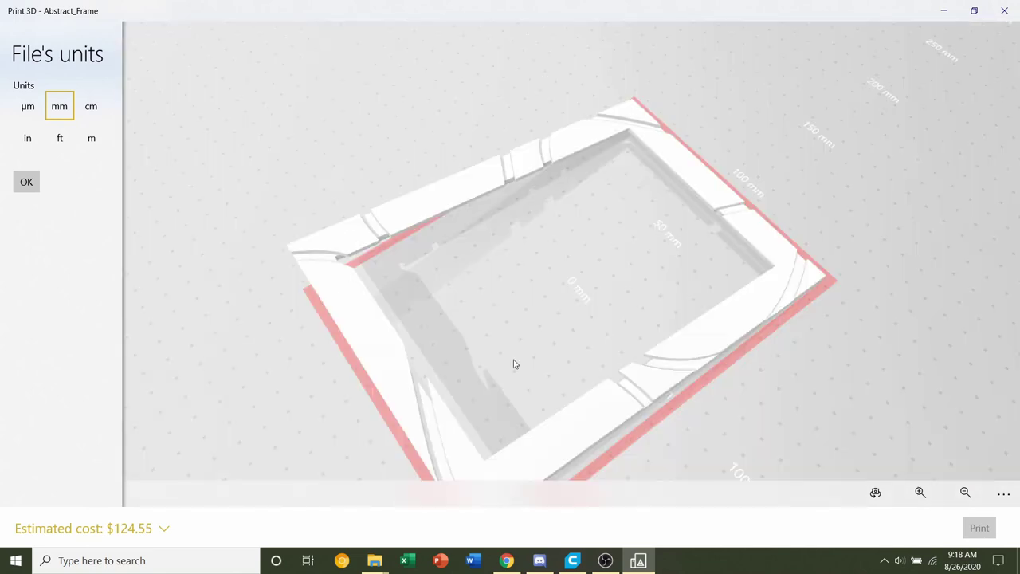
{"action": "key", "text": "alt+F4"}
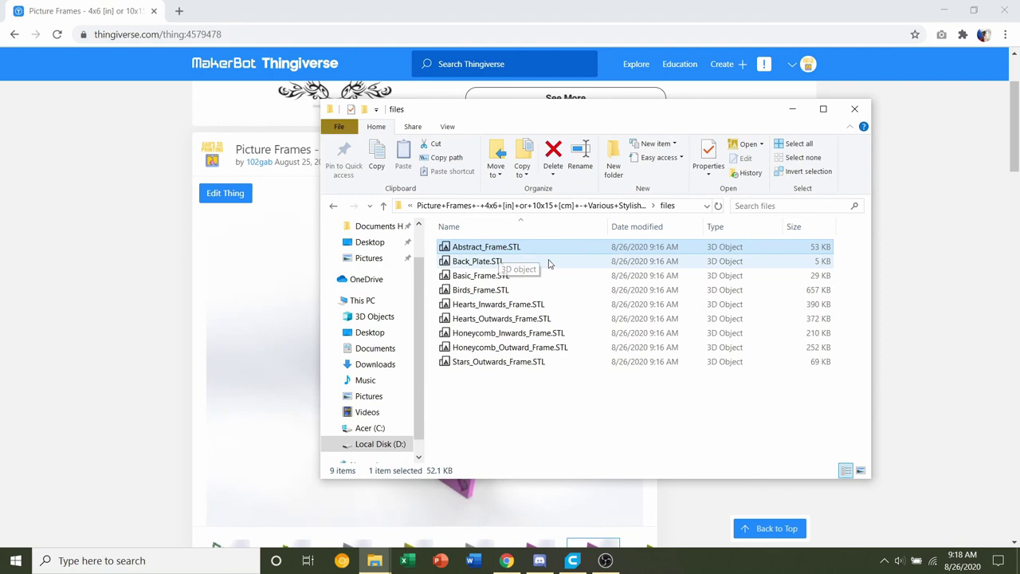
Clear the file selection and drop Back_Plate.STL onto Cura's build plate
{"action": "left_click", "coordinate": [654, 438]}
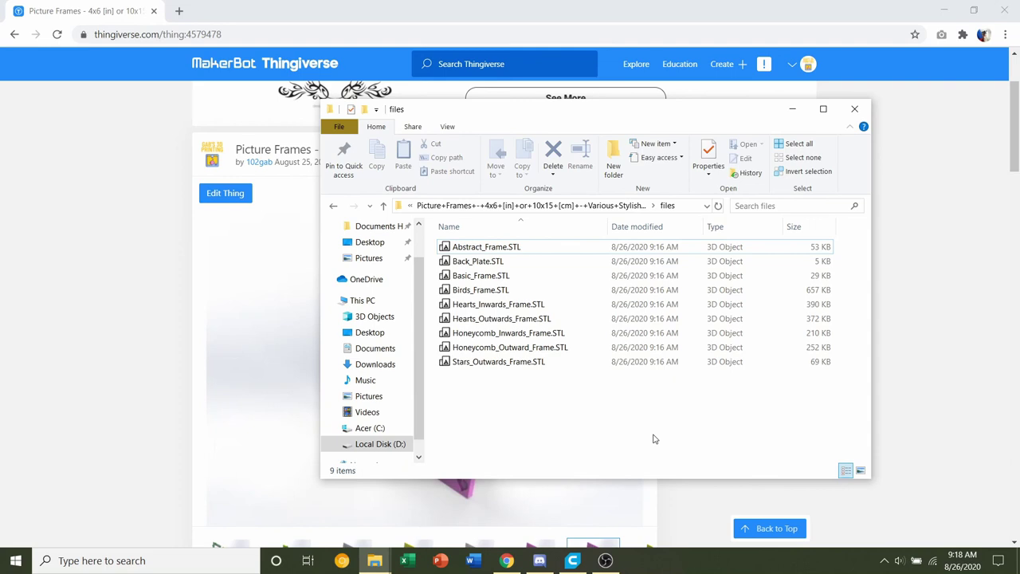
{"action": "left_click_drag", "start_coordinate": [494, 261], "coordinate": [512, 311]}
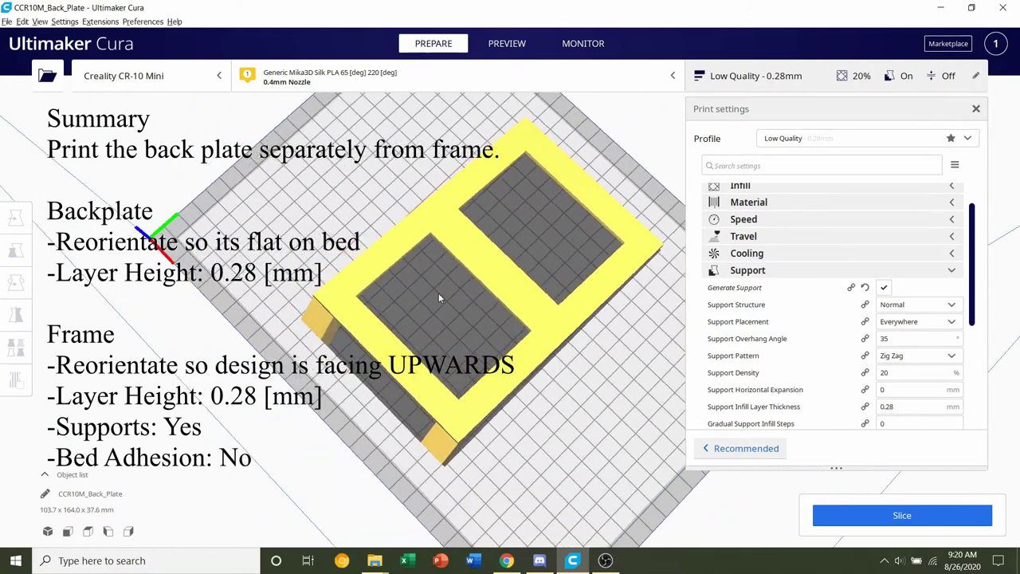
Select the back plate and use the Rotate tool's Lay flat to put it face down
{"action": "right_click_drag", "start_coordinate": [438, 298], "coordinate": [403, 244]}
{"action": "left_click", "coordinate": [488, 252]}
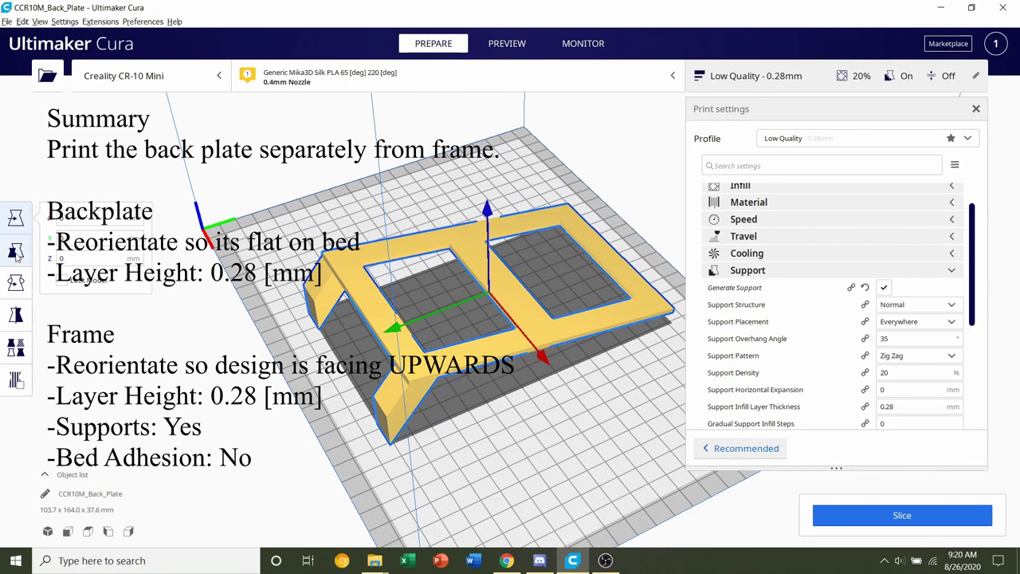
{"action": "left_click", "coordinate": [16, 283]}
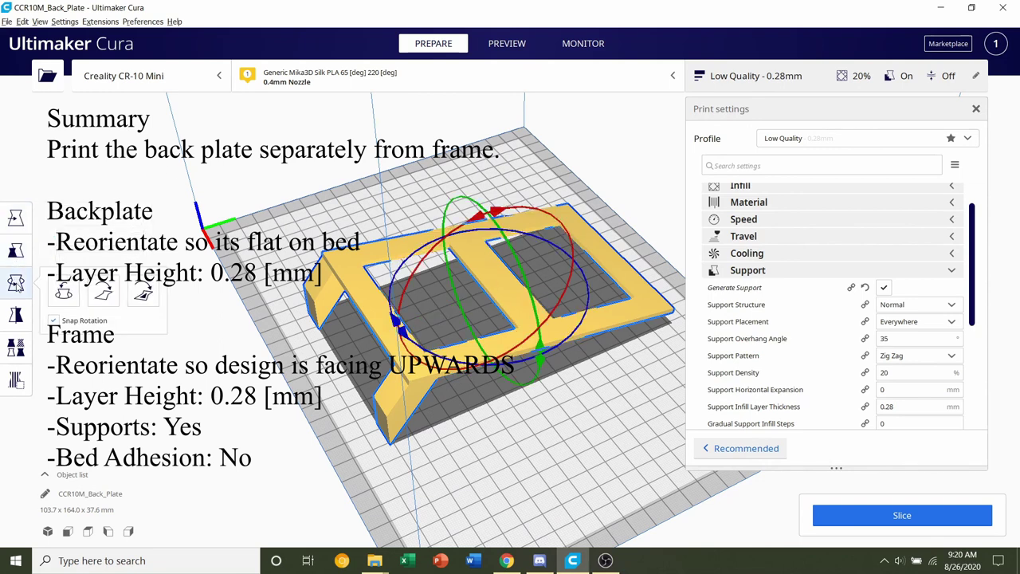
{"action": "left_click", "coordinate": [144, 294]}
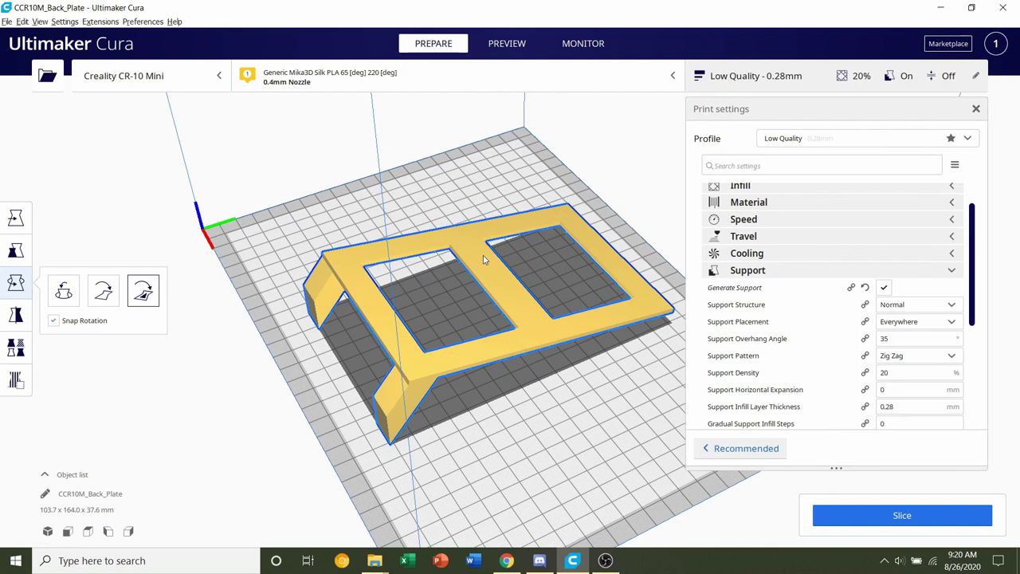
Check the underside to confirm the uprights point up, then hide the print settings panel
{"action": "scroll", "coordinate": [483, 255], "scroll_direction": "up", "scroll_amount": 5}
{"action": "scroll", "coordinate": [478, 239], "scroll_direction": "up", "scroll_amount": 2}
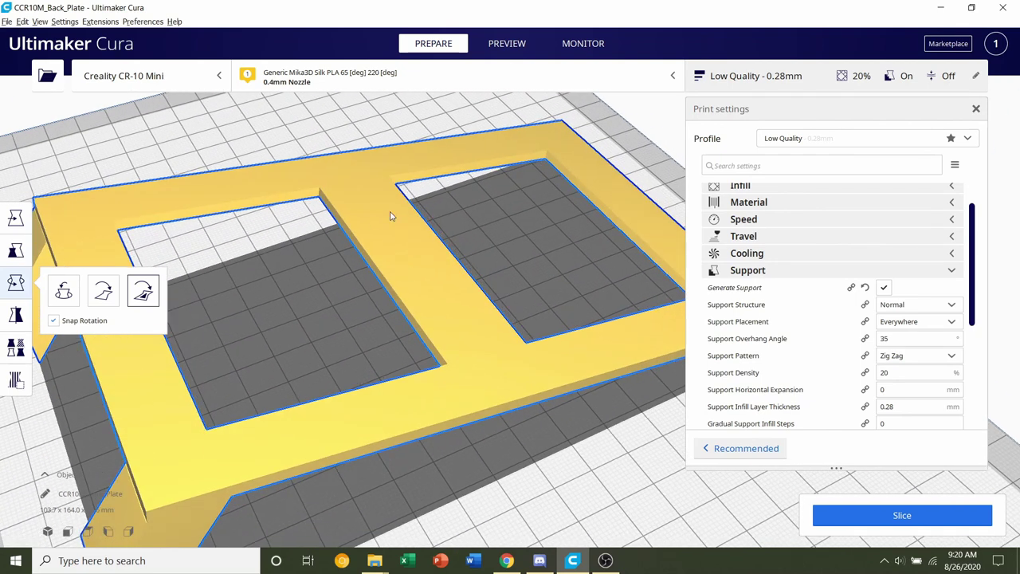
{"action": "scroll", "coordinate": [422, 287], "scroll_direction": "up", "scroll_amount": 2}
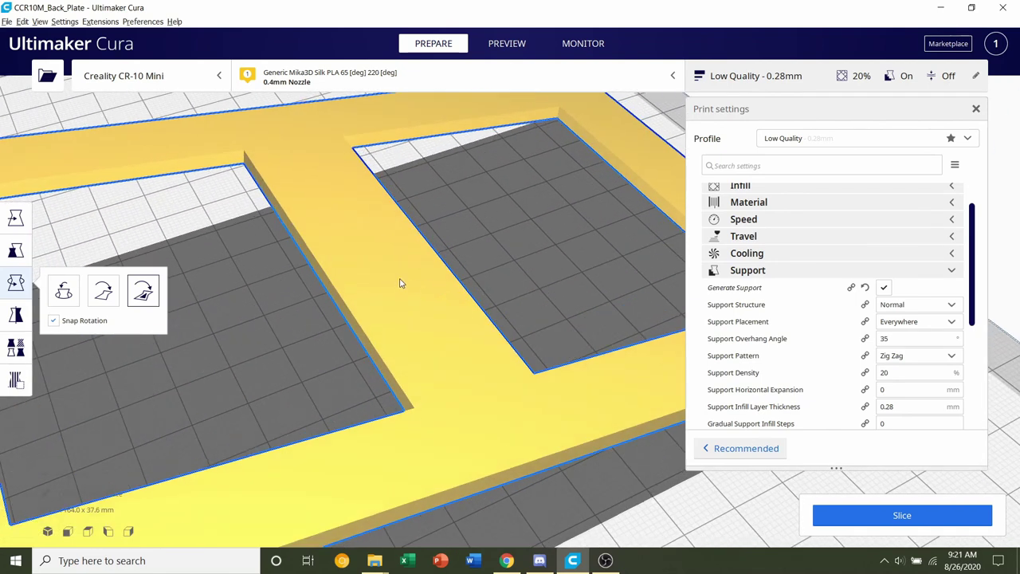
{"action": "scroll", "coordinate": [401, 285], "scroll_direction": "up", "scroll_amount": 2}
{"action": "scroll", "coordinate": [400, 327], "scroll_direction": "up", "scroll_amount": 1}
{"action": "scroll", "coordinate": [431, 346], "scroll_direction": "down", "scroll_amount": 5}
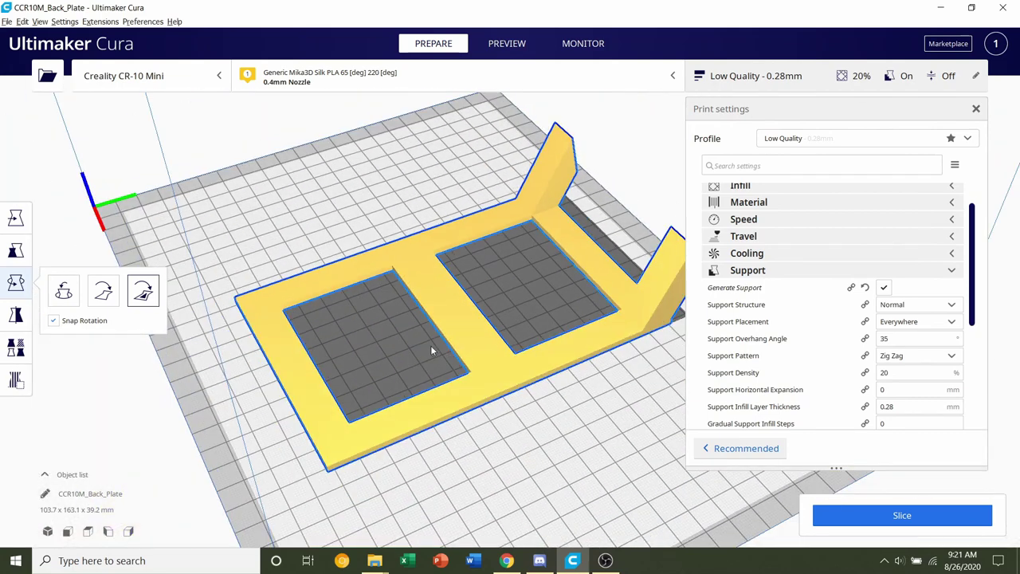
{"action": "right_click_drag", "start_coordinate": [431, 345], "coordinate": [457, 363]}
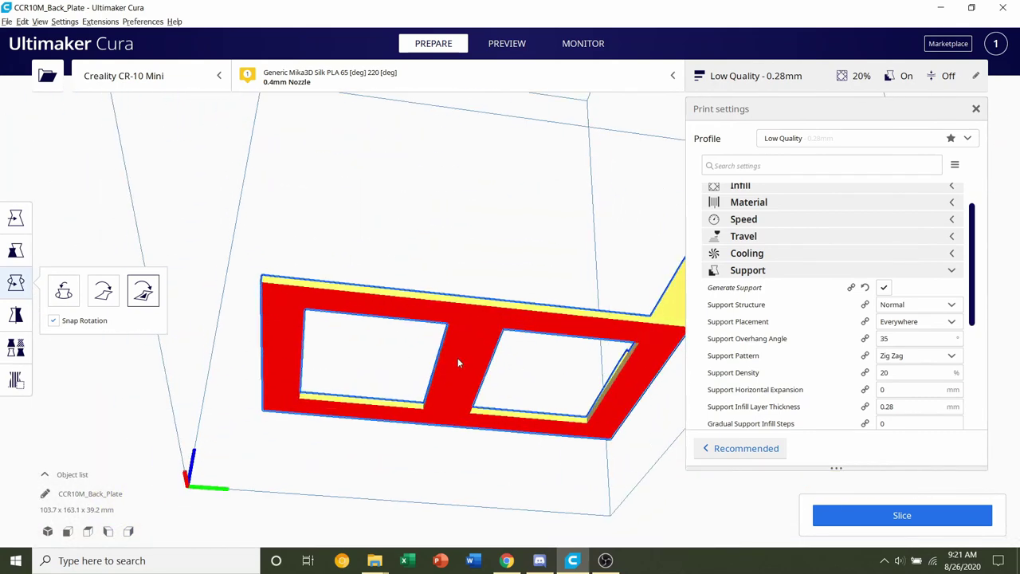
{"action": "right_click_drag", "start_coordinate": [423, 272], "coordinate": [287, 268]}
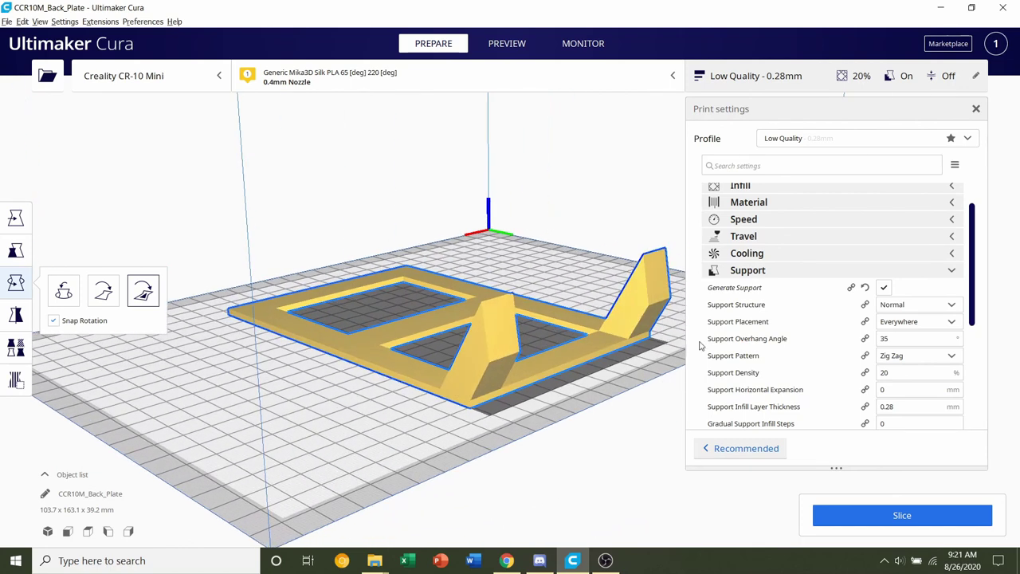
{"action": "left_click", "coordinate": [726, 76]}
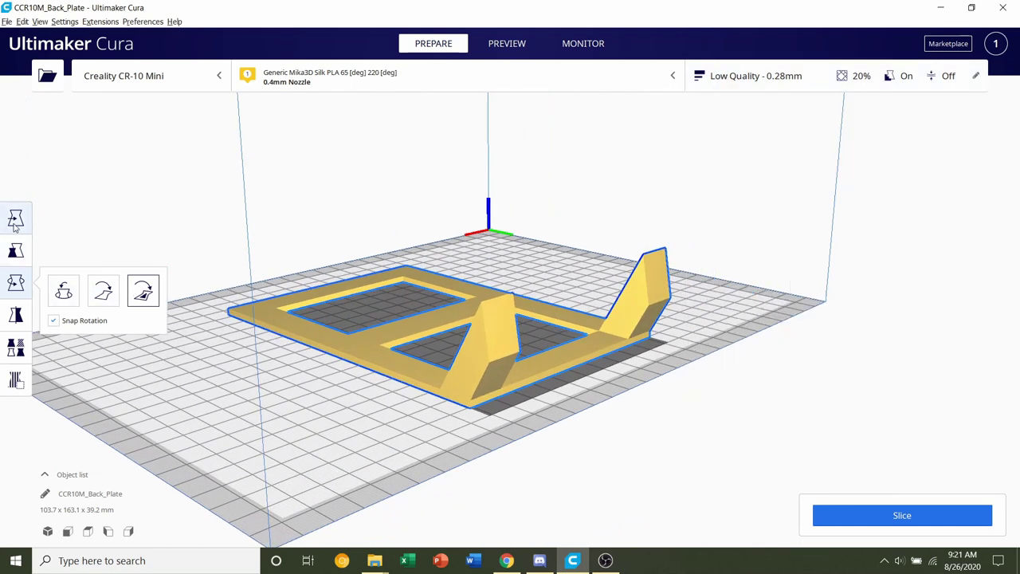
Change the back plate's Y position from -9.0457 to 0 with the Move tool, then deselect it
{"action": "left_click", "coordinate": [15, 223]}
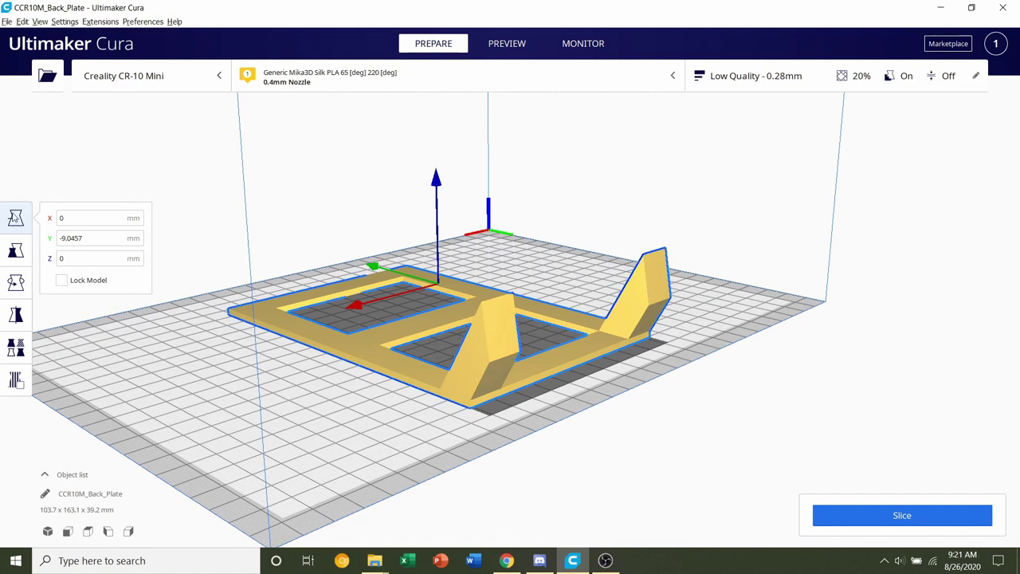
{"action": "right_click_drag", "start_coordinate": [182, 378], "coordinate": [412, 393]}
{"action": "scroll", "coordinate": [412, 394], "scroll_direction": "up", "scroll_amount": 2}
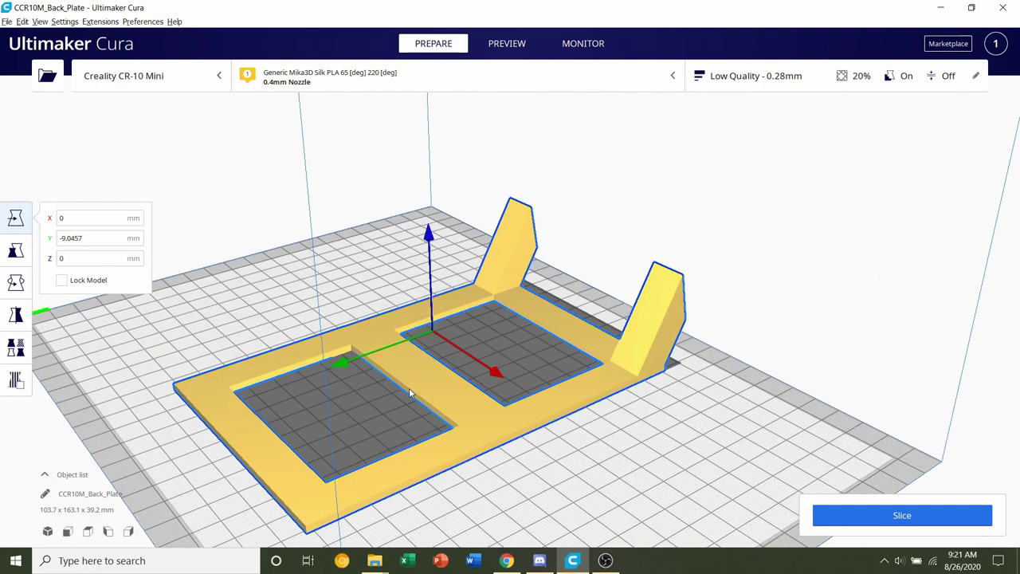
{"action": "left_click_drag", "start_coordinate": [98, 238], "coordinate": [3, 243]}
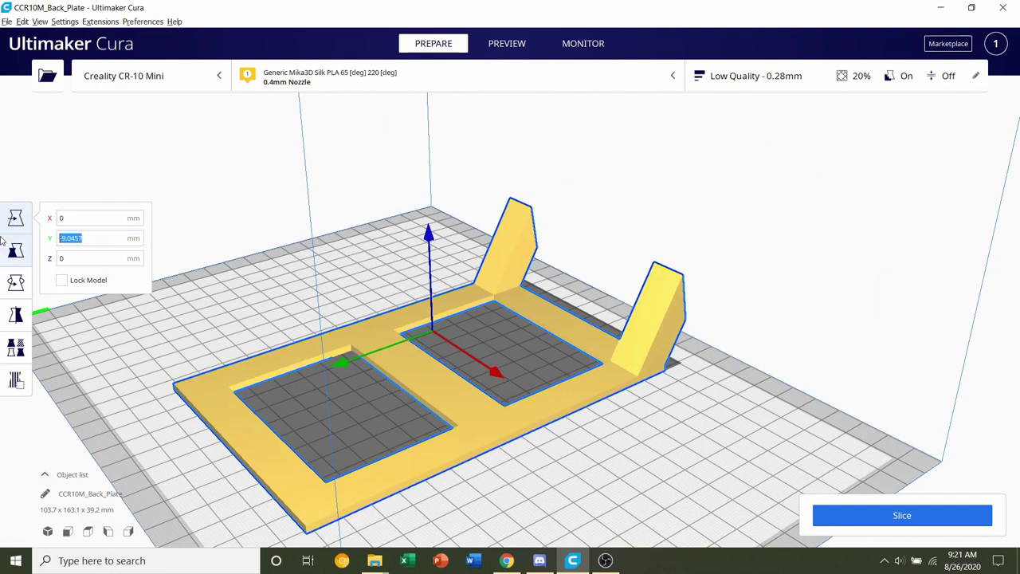
{"action": "type", "text": "0"}
{"action": "key", "text": "Return"}
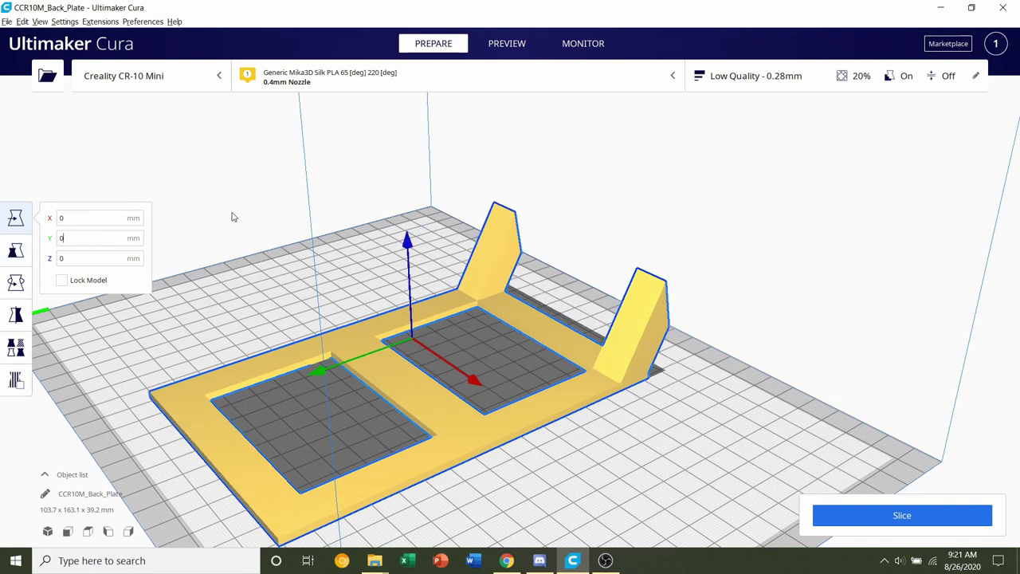
{"action": "left_click", "coordinate": [233, 218]}
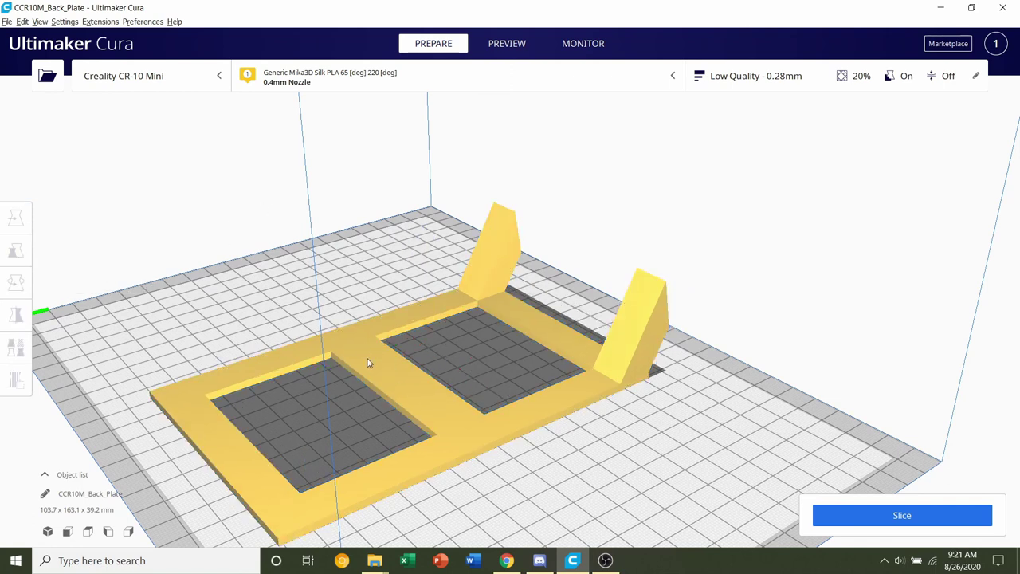
{"action": "right_click_drag", "start_coordinate": [368, 362], "coordinate": [434, 355]}
Reapply the Low Quality - 0.28mm profile and discard custom changes, turning support generation off
{"action": "left_click", "coordinate": [739, 87]}
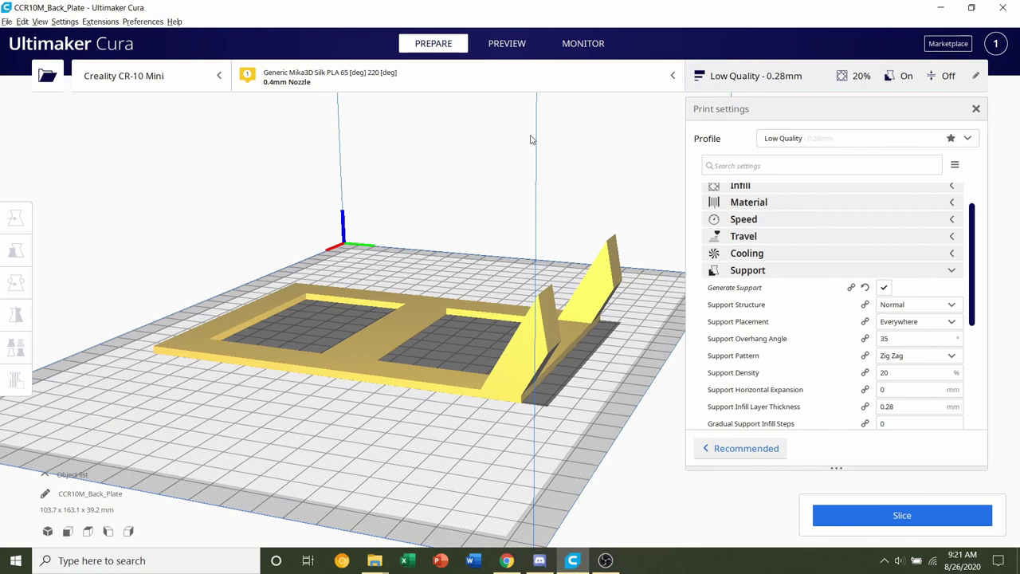
{"action": "right_click_drag", "start_coordinate": [551, 172], "coordinate": [783, 156]}
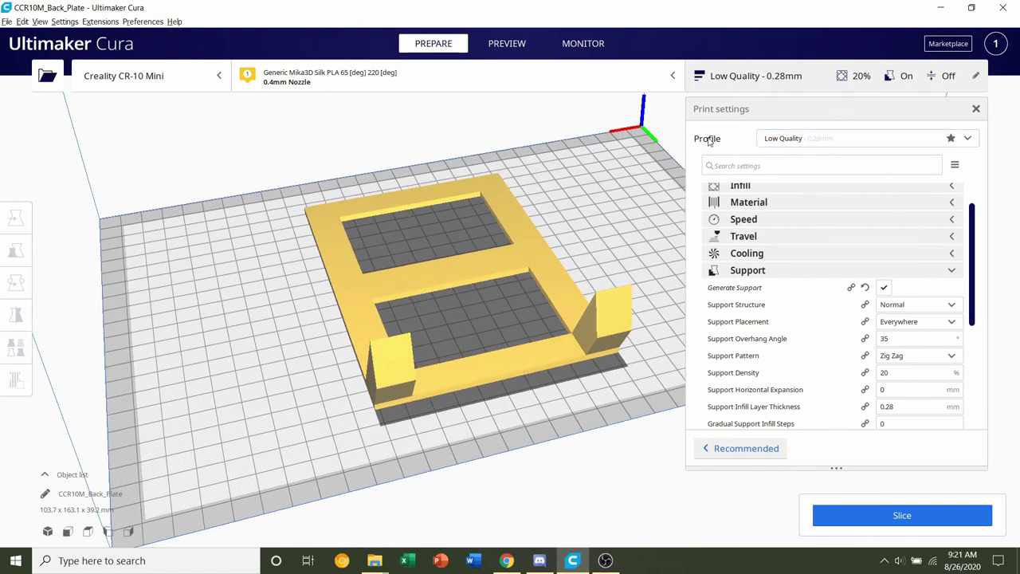
{"action": "left_click", "coordinate": [805, 139]}
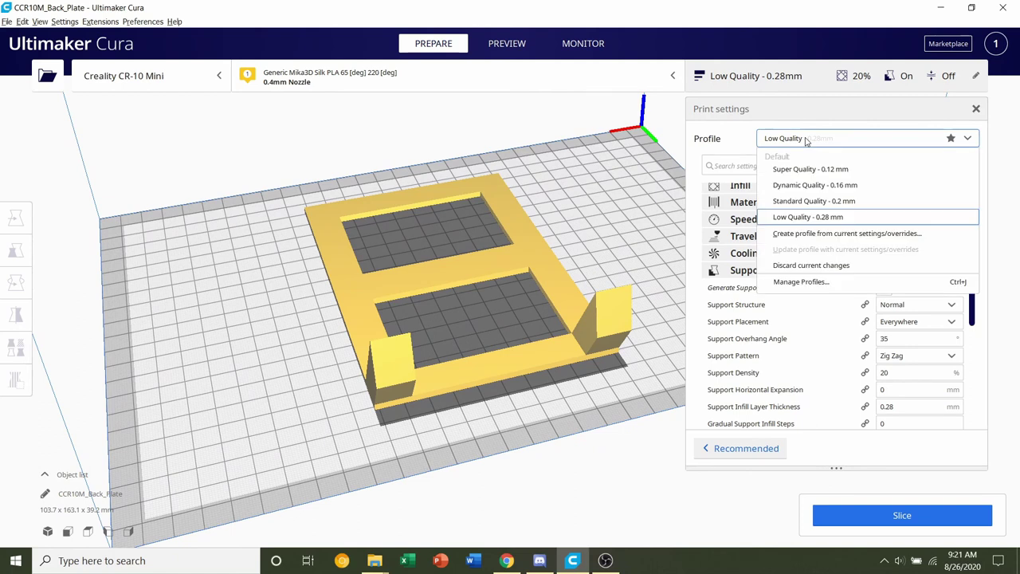
{"action": "left_click", "coordinate": [807, 216]}
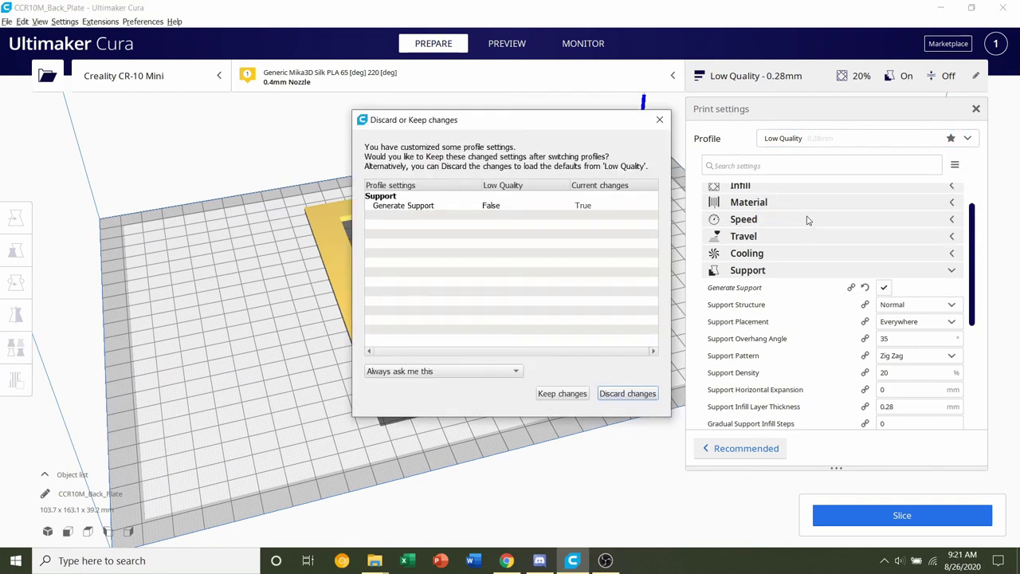
{"action": "left_click_drag", "start_coordinate": [545, 129], "coordinate": [532, 126]}
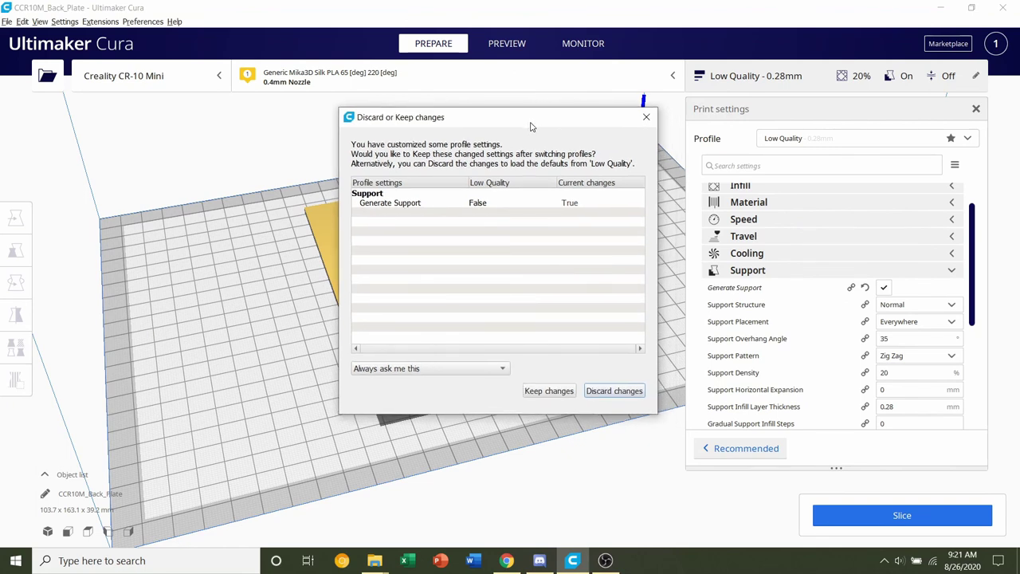
{"action": "left_click_drag", "start_coordinate": [531, 126], "coordinate": [500, 125]}
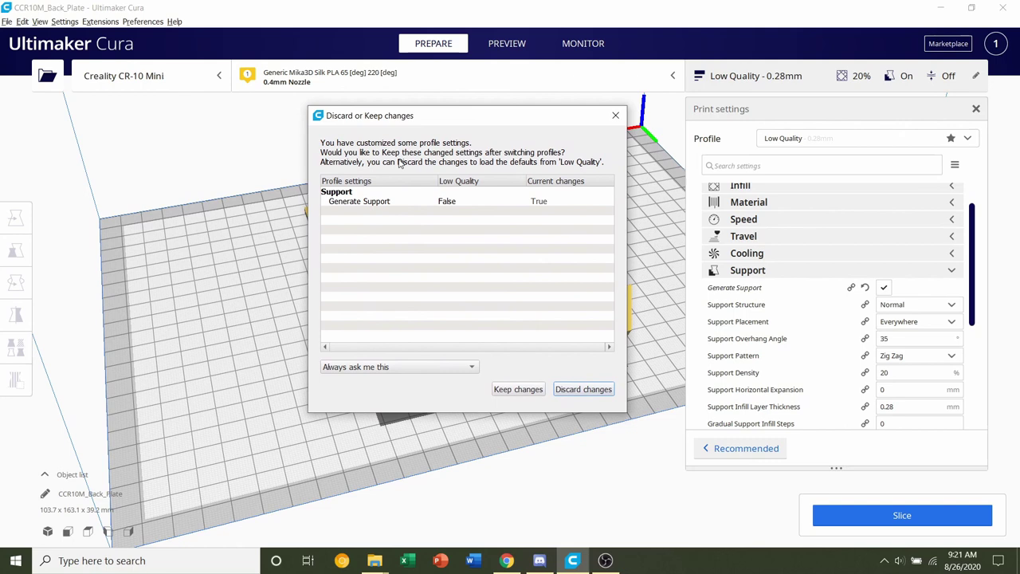
{"action": "left_click", "coordinate": [583, 389]}
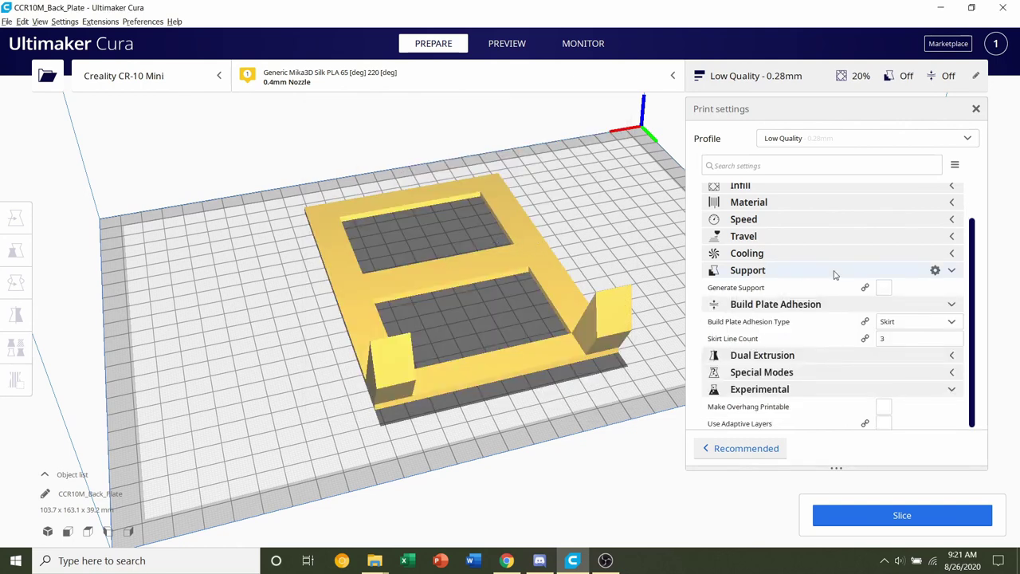
{"action": "scroll", "coordinate": [833, 273], "scroll_direction": "up", "scroll_amount": 2}
{"action": "right_click_drag", "start_coordinate": [357, 277], "coordinate": [517, 275]}
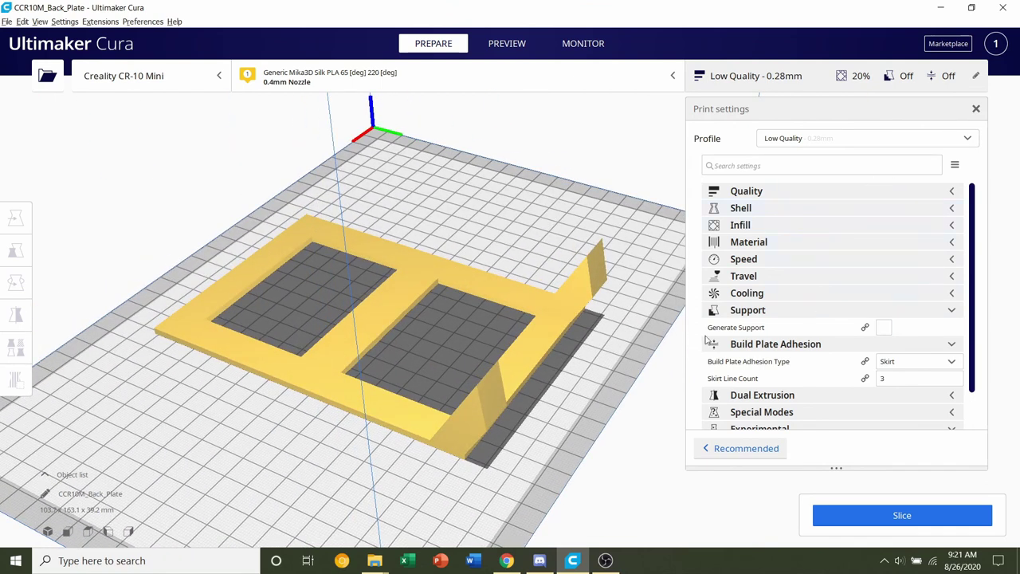
{"action": "right_click_drag", "start_coordinate": [444, 333], "coordinate": [448, 372]}
{"action": "scroll", "coordinate": [826, 351], "scroll_direction": "down", "scroll_amount": 2}
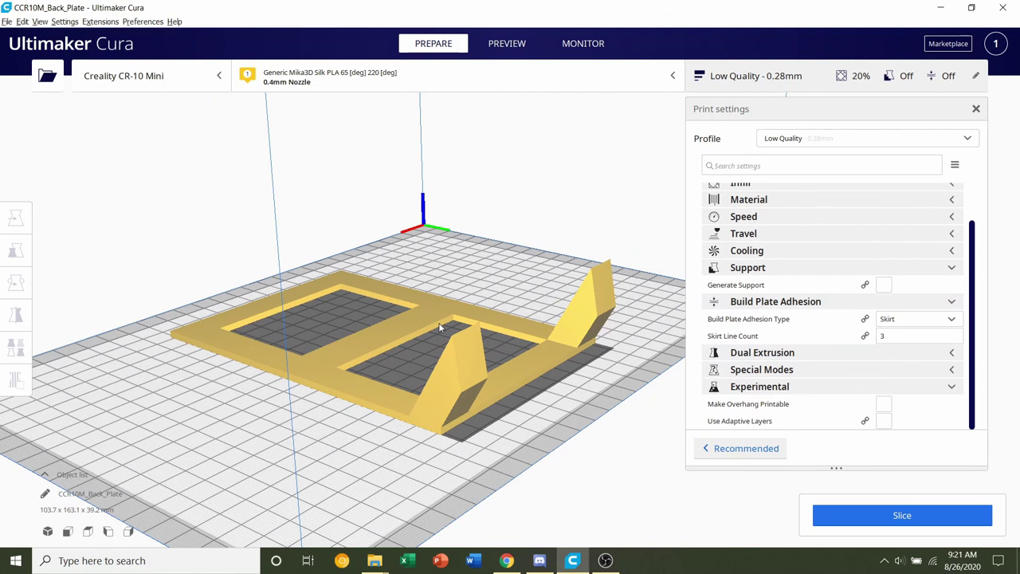
{"action": "right_click_drag", "start_coordinate": [439, 327], "coordinate": [353, 239]}
{"action": "right_click_drag", "start_coordinate": [423, 225], "coordinate": [201, 231]}
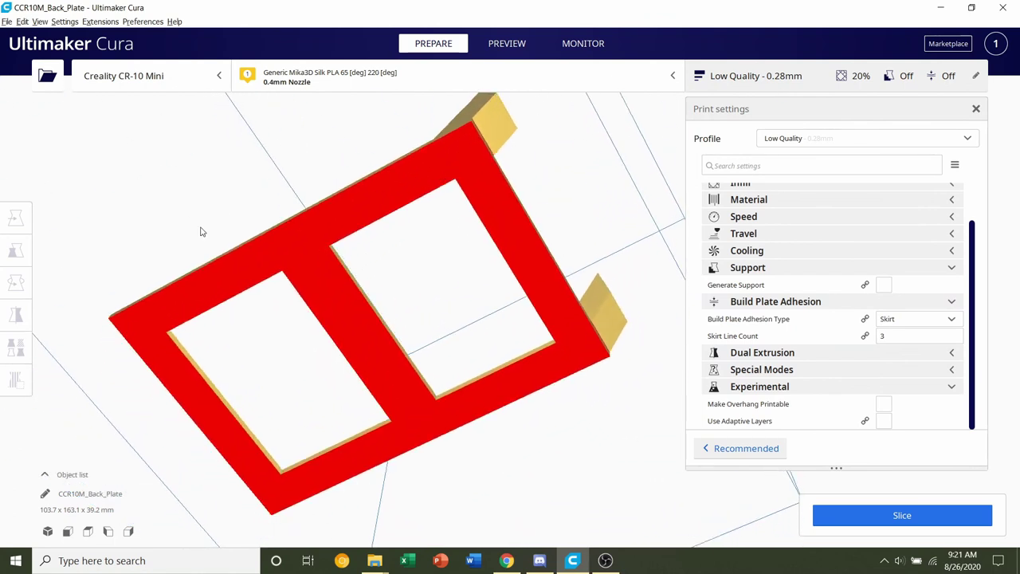
{"action": "right_click_drag", "start_coordinate": [505, 258], "coordinate": [443, 357]}
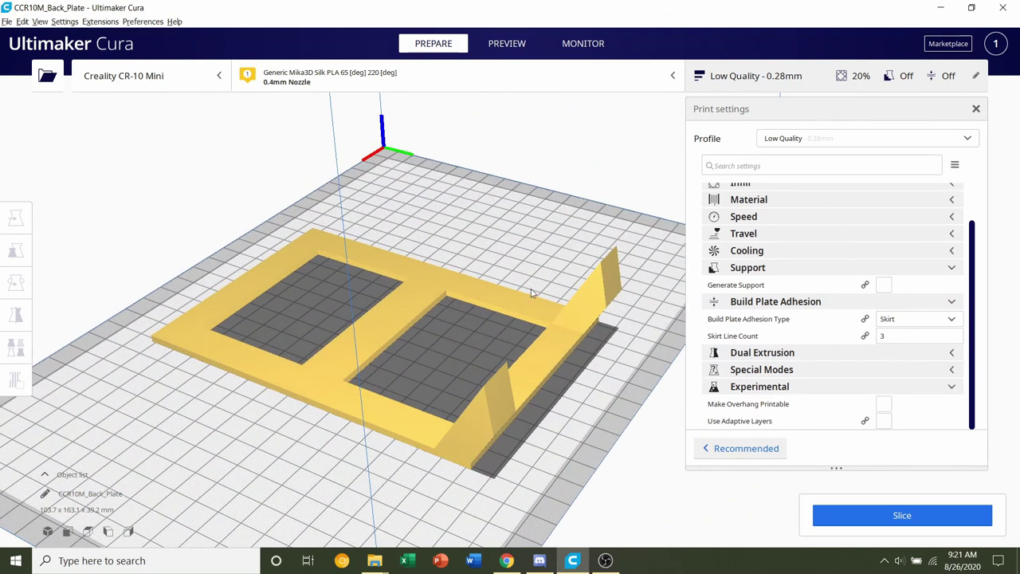
{"action": "scroll", "coordinate": [532, 294], "scroll_direction": "down", "scroll_amount": 3}
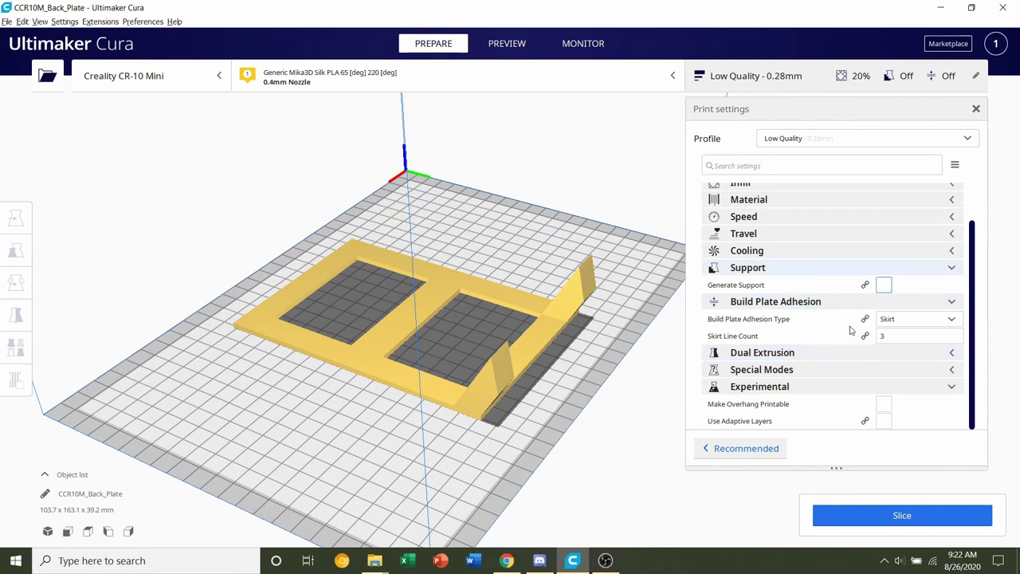
{"action": "right_click_drag", "start_coordinate": [507, 219], "coordinate": [717, 335]}
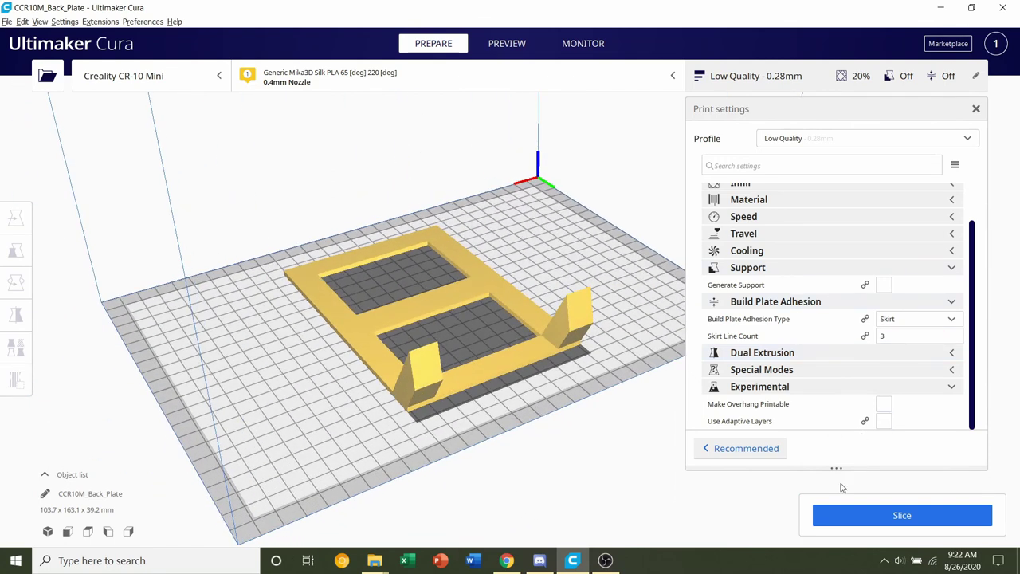
Slice the back plate for a 2 h 55 min, 31 g, 10.48 m estimate and inspect it
{"action": "left_click", "coordinate": [840, 516]}
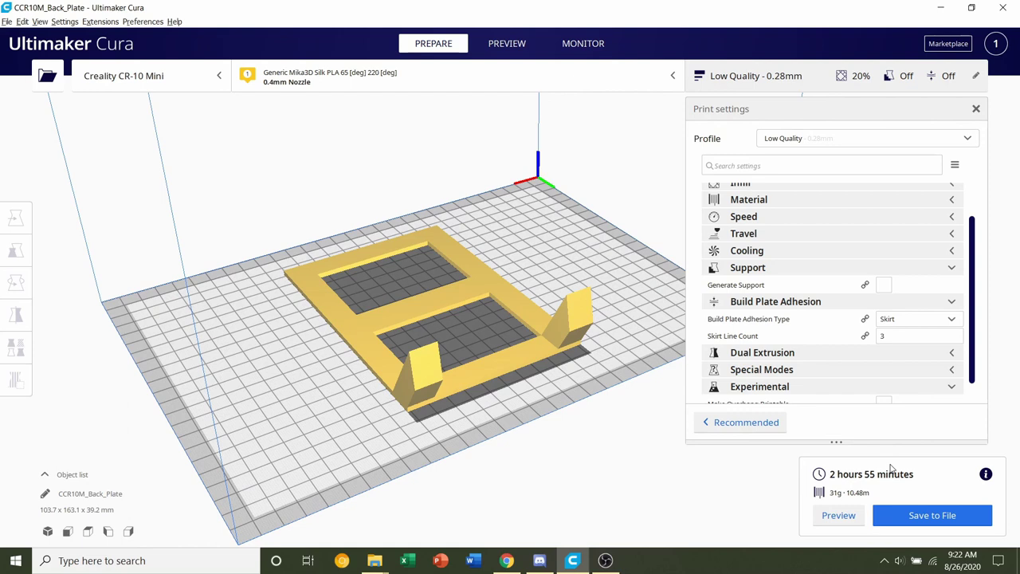
{"action": "middle_click_drag", "start_coordinate": [514, 408], "coordinate": [548, 422]}
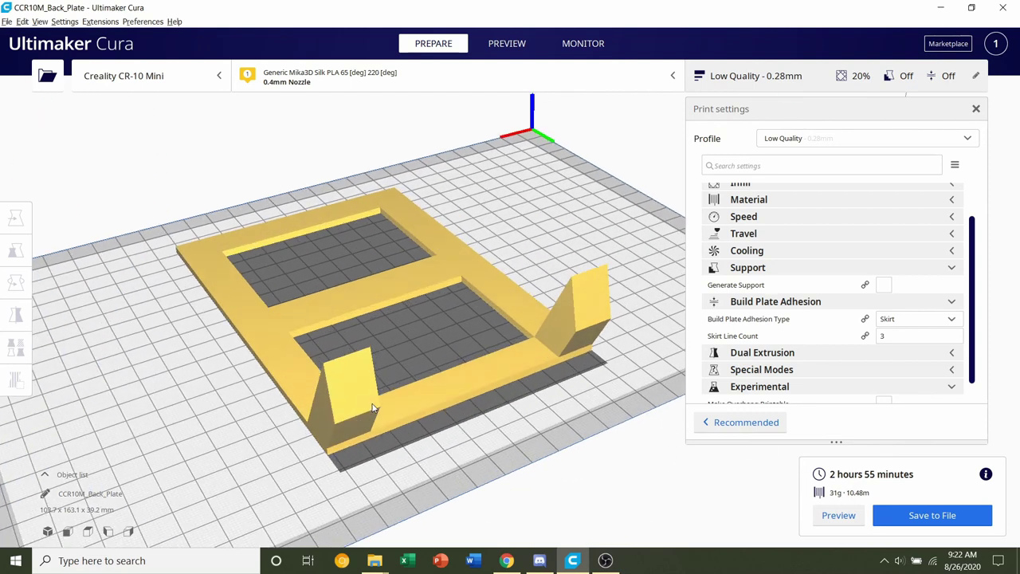
{"action": "right_click_drag", "start_coordinate": [375, 408], "coordinate": [952, 496]}
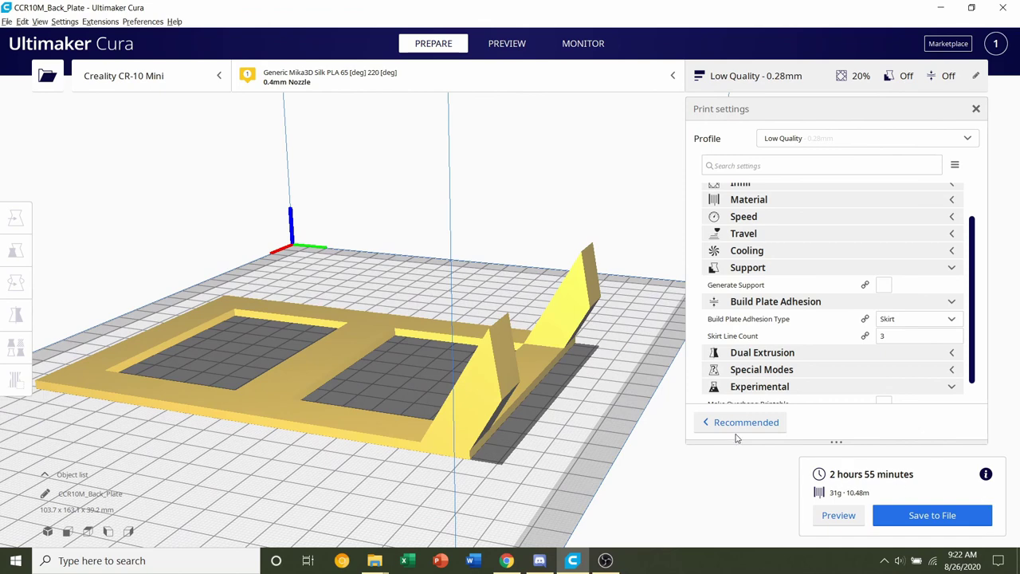
{"action": "right_click_drag", "start_coordinate": [570, 427], "coordinate": [496, 409]}
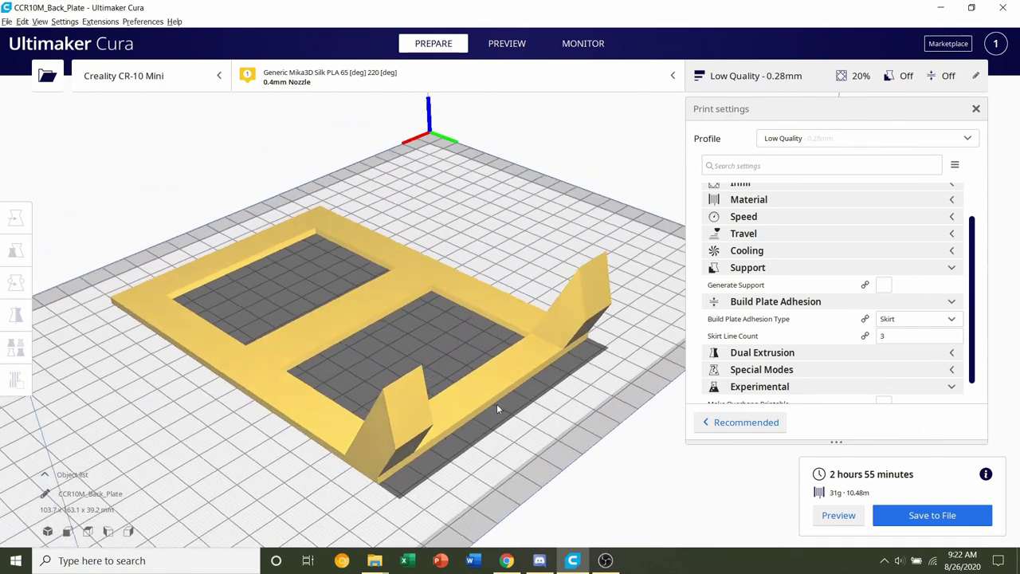
Orbit around the 138-layer preview of the sliced back plate and its surrounding skirt
{"action": "left_click", "coordinate": [838, 516]}
{"action": "right_click_drag", "start_coordinate": [308, 405], "coordinate": [407, 325]}
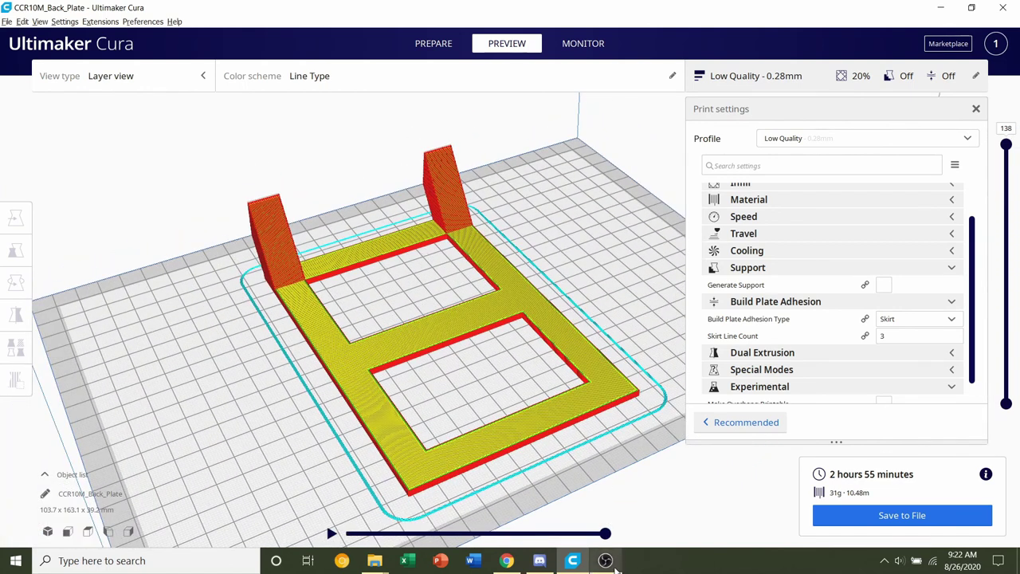
{"action": "right_click_drag", "start_coordinate": [401, 235], "coordinate": [434, 170]}
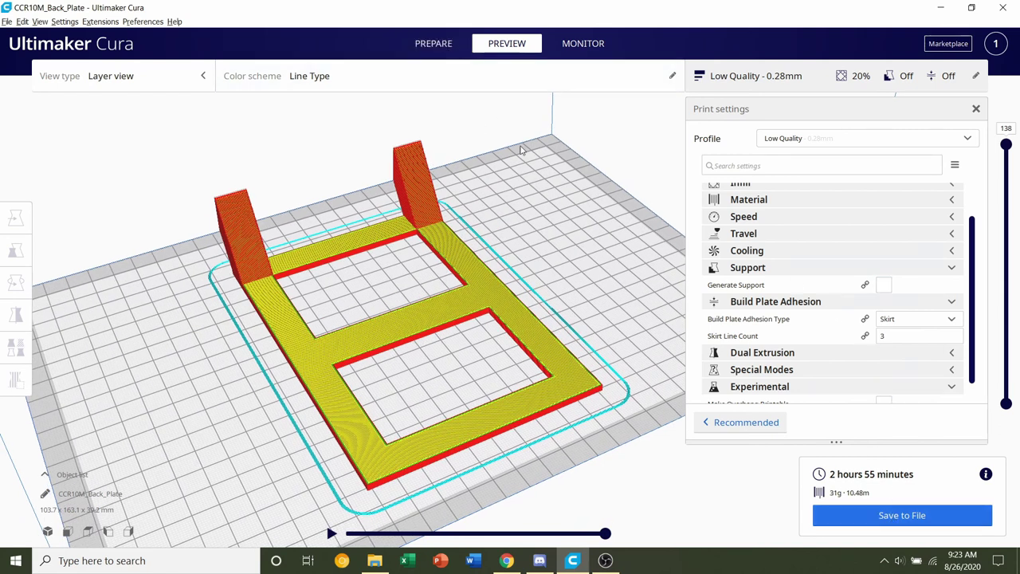
Back in Prepare, delete the back plate to leave an empty Untitled build plate
{"action": "left_click", "coordinate": [430, 43]}
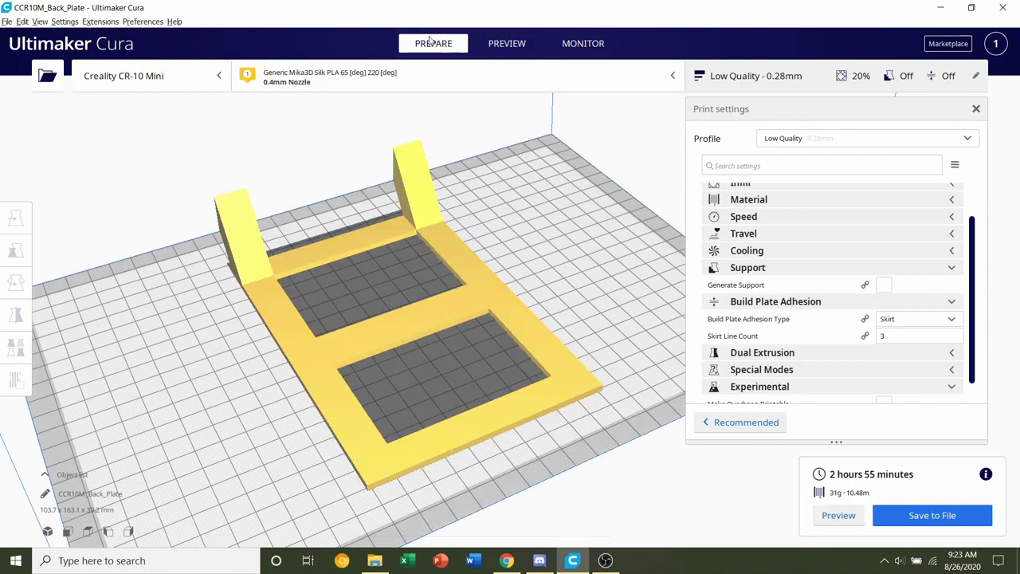
{"action": "left_click", "coordinate": [447, 257]}
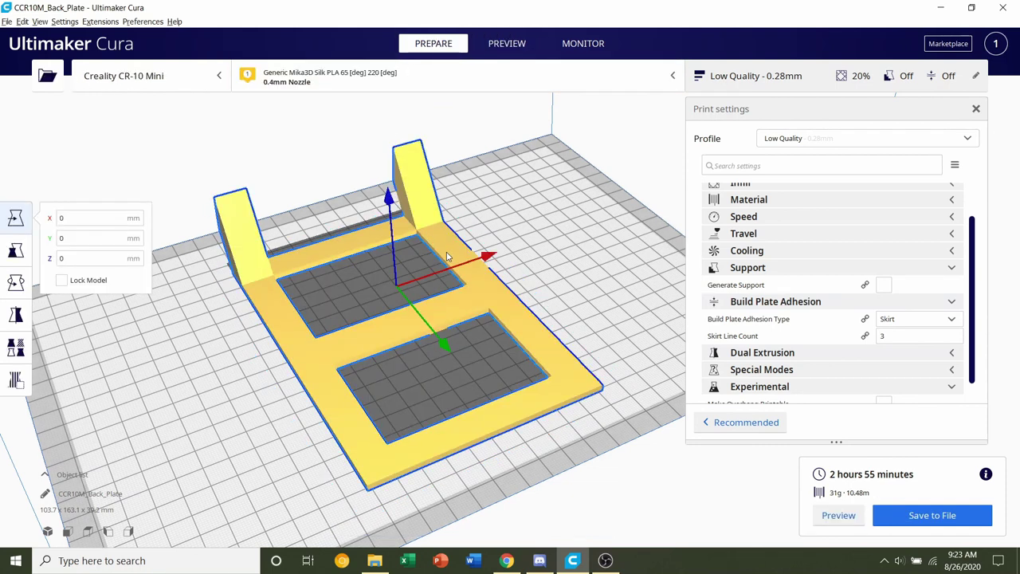
{"action": "key", "text": "Delete"}
Bring up the 'files' folder of frame STLs in File Explorer
{"action": "scroll", "coordinate": [321, 319], "scroll_direction": "up", "scroll_amount": 5}
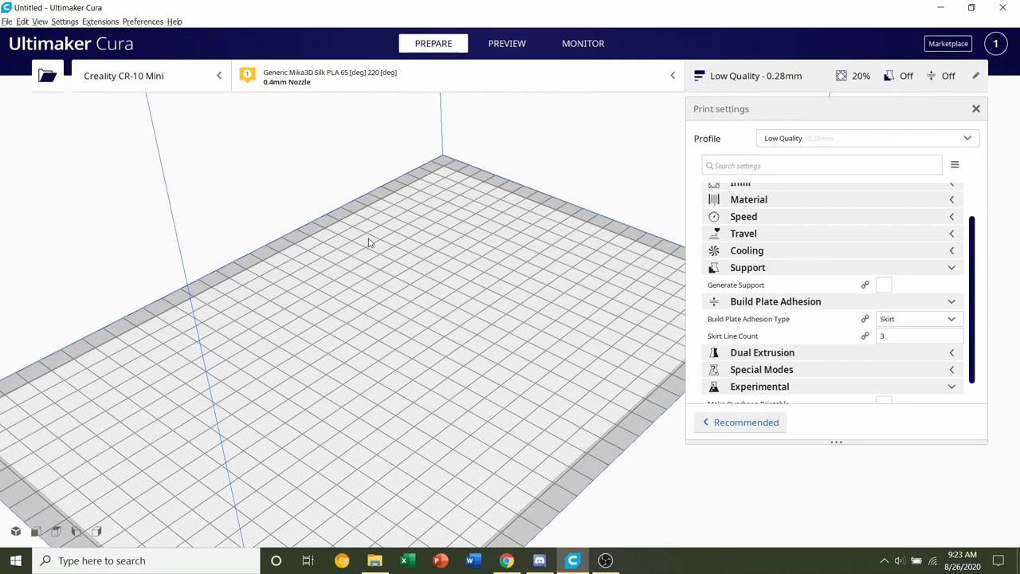
{"action": "scroll", "coordinate": [474, 270], "scroll_direction": "down", "scroll_amount": 2}
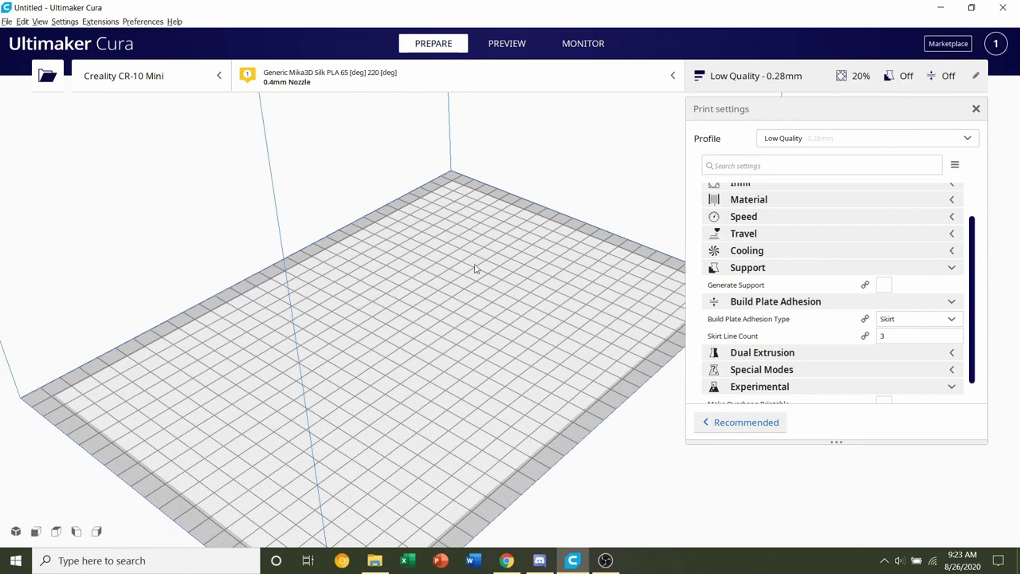
{"action": "left_click", "coordinate": [375, 560]}
Drag Birds_Frame.STL onto Cura's build plate, where it loads at 161.3 x 185.8 x 38.5 mm
{"action": "left_click_drag", "start_coordinate": [538, 395], "coordinate": [491, 421]}
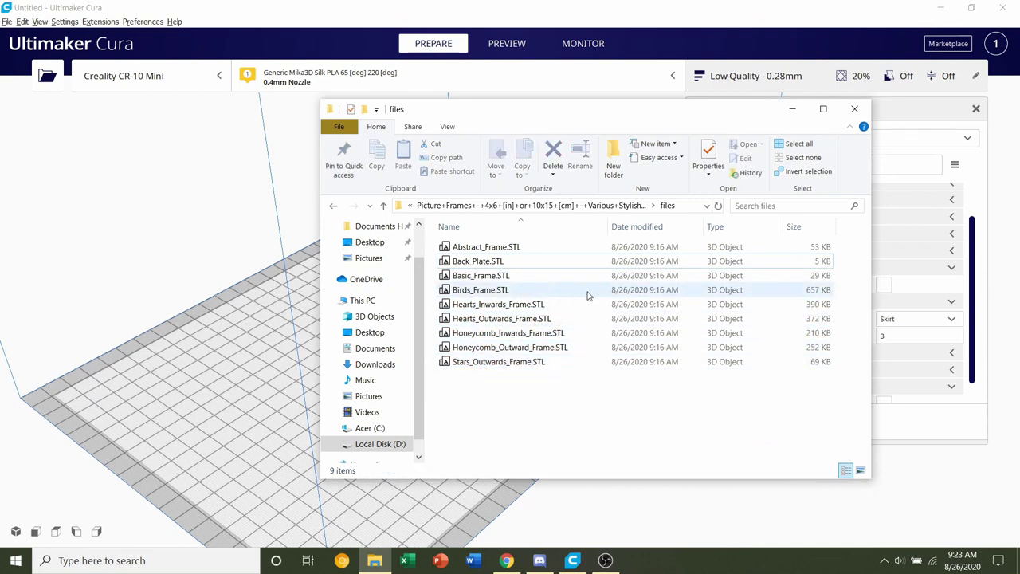
{"action": "left_click", "coordinate": [545, 293]}
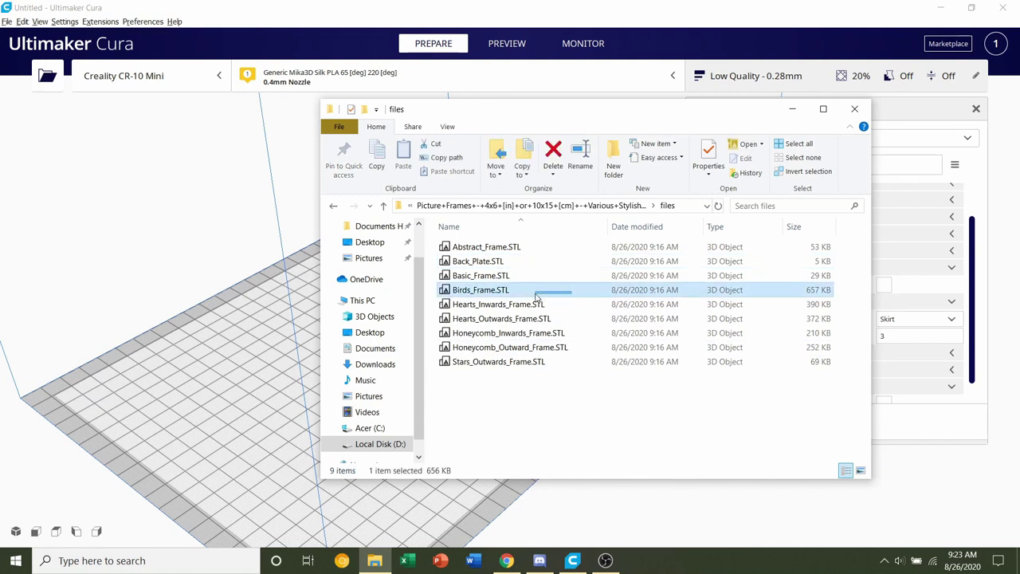
{"action": "left_click_drag", "start_coordinate": [534, 291], "coordinate": [255, 287]}
Move the file window aside and inspect the birds frame from above and below
{"action": "left_click", "coordinate": [793, 110]}
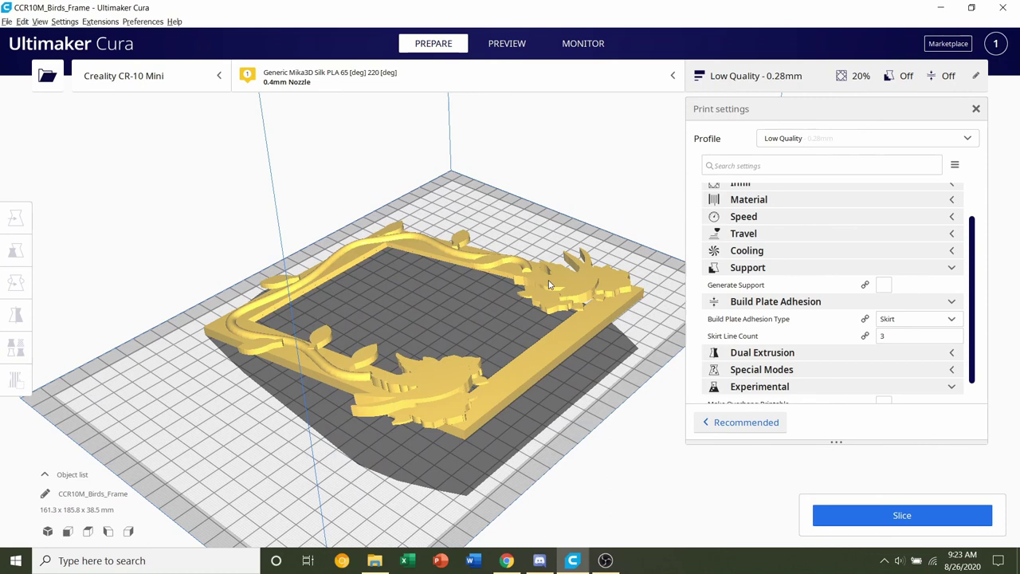
{"action": "left_click", "coordinate": [548, 284]}
{"action": "left_click", "coordinate": [546, 177]}
{"action": "right_click_drag", "start_coordinate": [558, 170], "coordinate": [512, 165]}
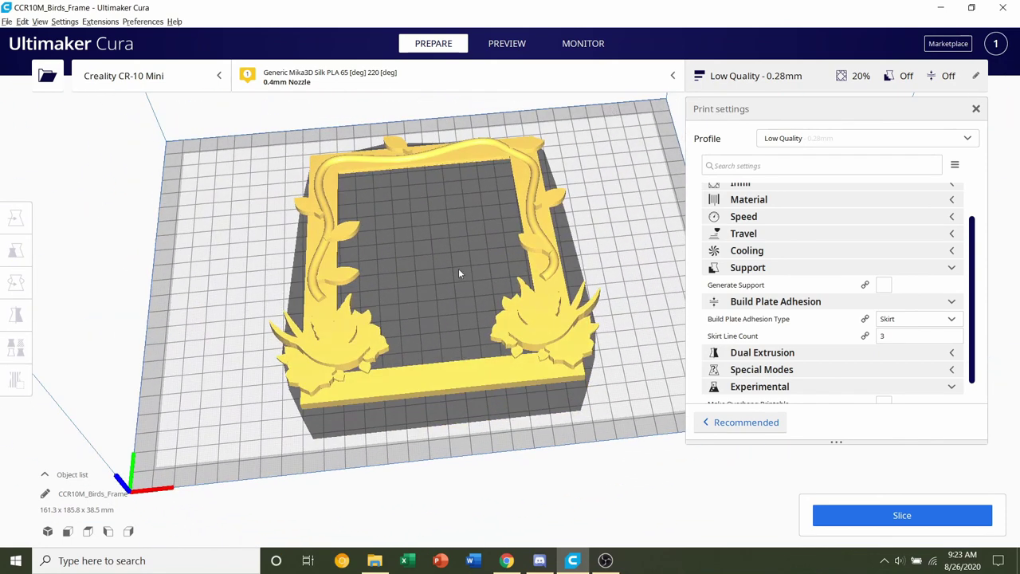
{"action": "right_click_drag", "start_coordinate": [458, 268], "coordinate": [390, 144]}
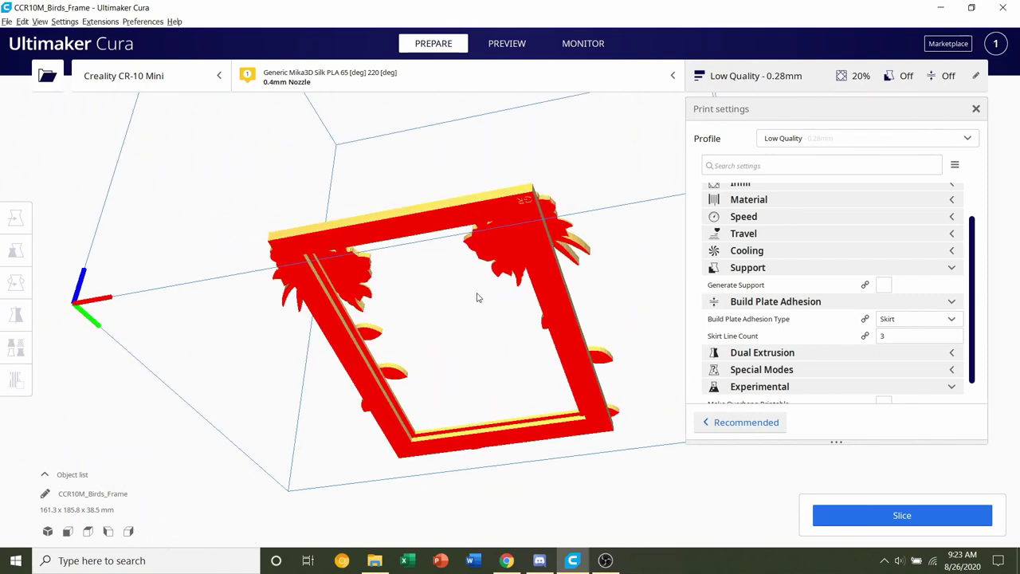
{"action": "right_click_drag", "start_coordinate": [490, 179], "coordinate": [489, 297]}
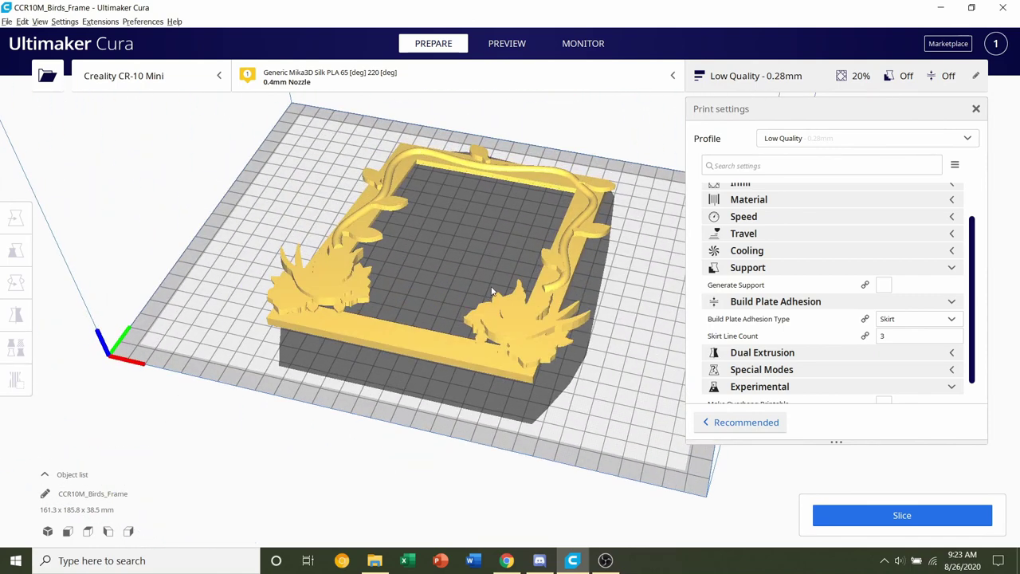
{"action": "right_click_drag", "start_coordinate": [470, 259], "coordinate": [174, 184]}
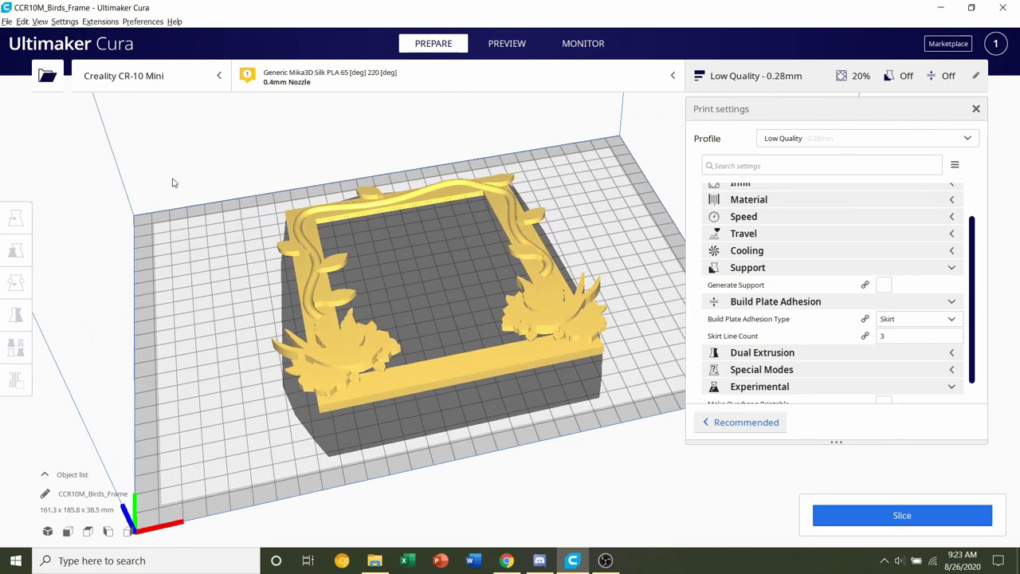
Select the frame and choose Rotate's Lay flat by selected face option
{"action": "left_click", "coordinate": [499, 201]}
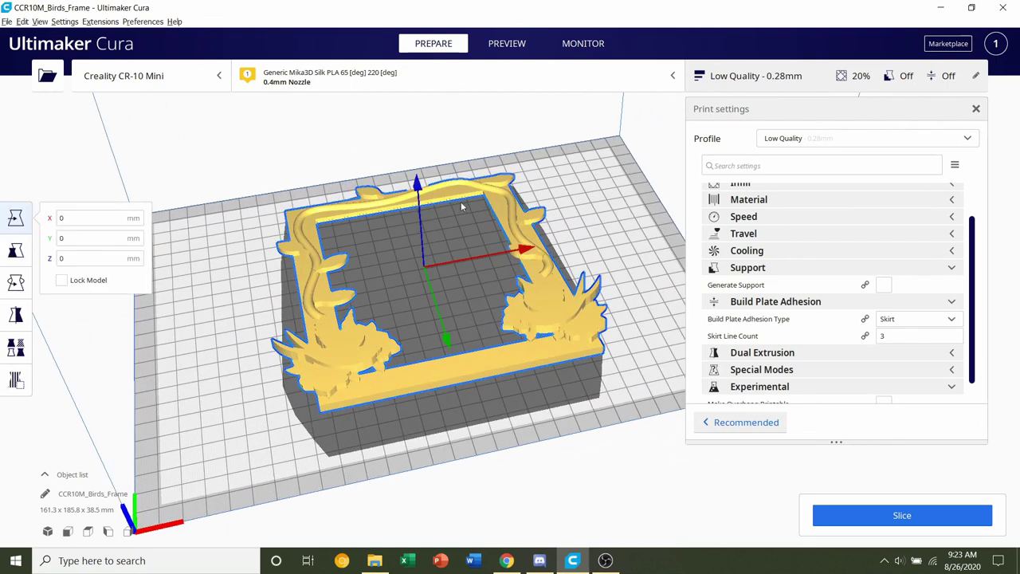
{"action": "left_click", "coordinate": [15, 282]}
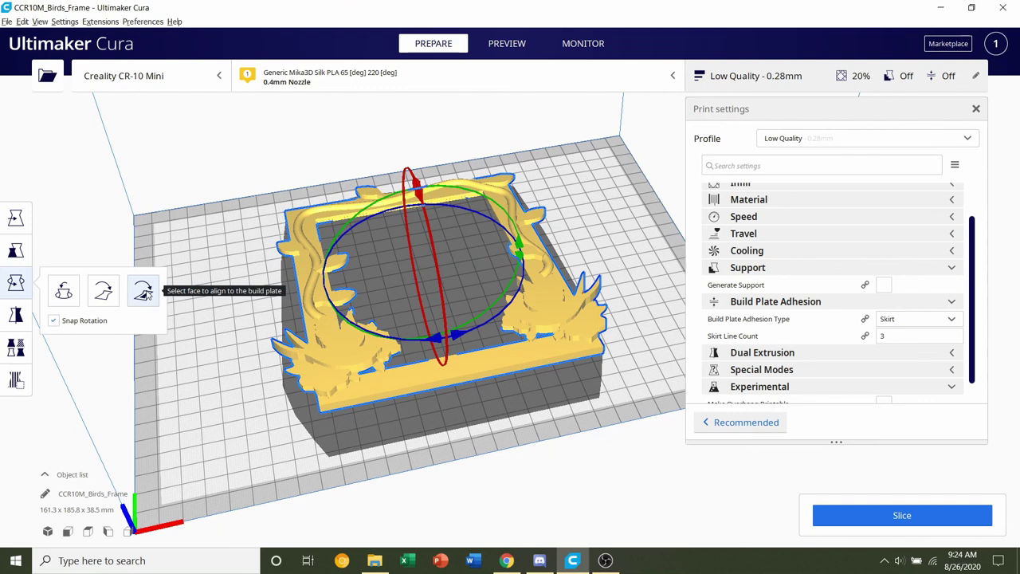
{"action": "left_click", "coordinate": [144, 292]}
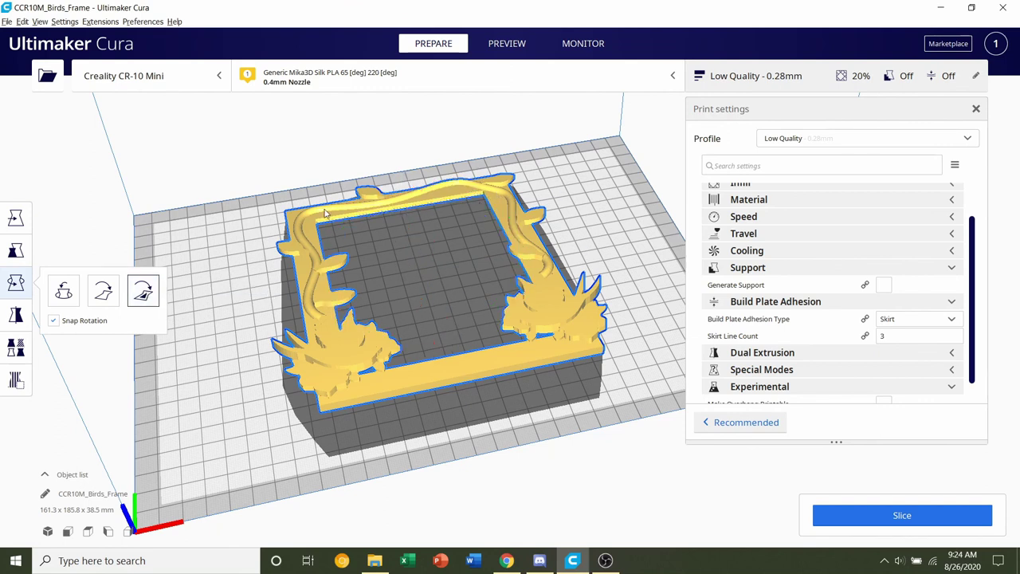
{"action": "right_click_drag", "start_coordinate": [459, 240], "coordinate": [421, 223]}
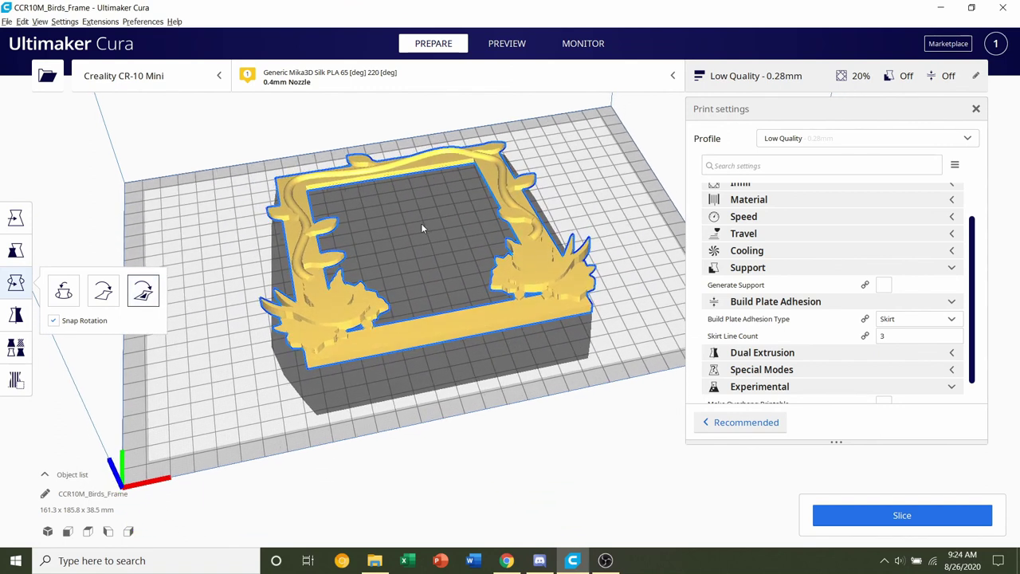
{"action": "left_click", "coordinate": [448, 281]}
Lay the frame on its back face, dropping its height from 38.5 mm to 9.9 mm
{"action": "right_click_drag", "start_coordinate": [449, 280], "coordinate": [309, 240]}
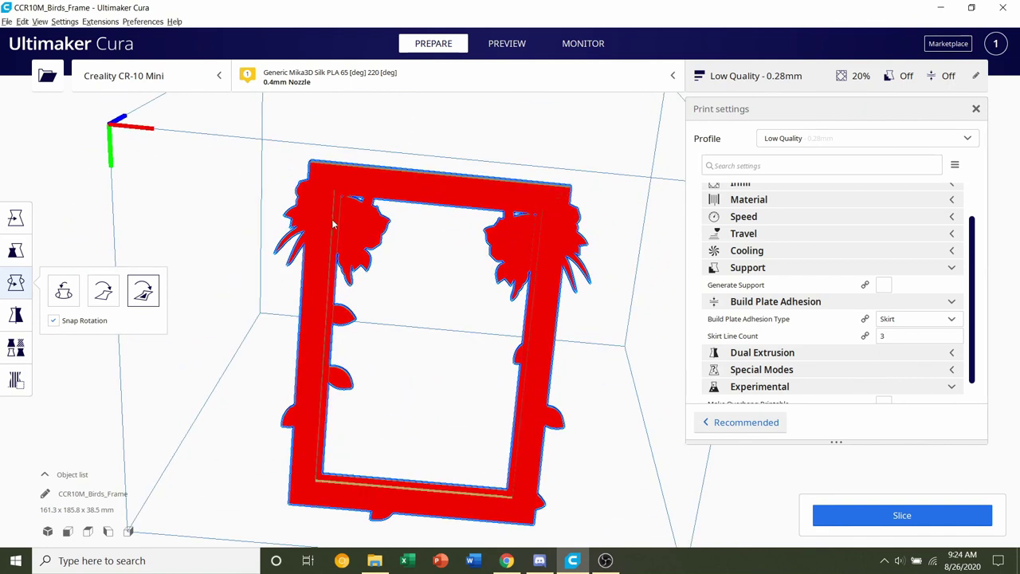
{"action": "right_click_drag", "start_coordinate": [374, 197], "coordinate": [413, 60]}
{"action": "scroll", "coordinate": [354, 233], "scroll_direction": "down", "scroll_amount": 3}
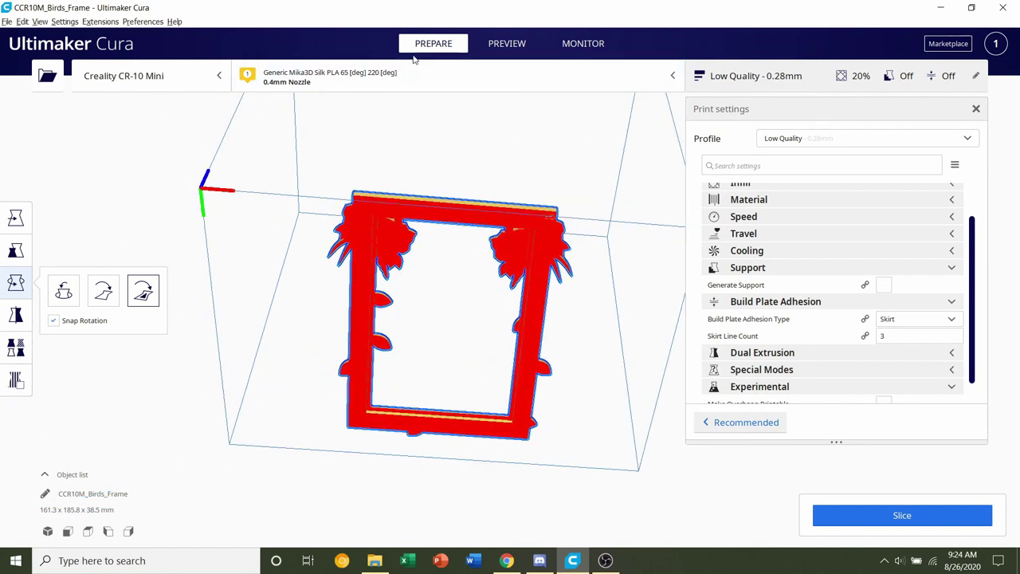
{"action": "right_click_drag", "start_coordinate": [421, 271], "coordinate": [378, 309]}
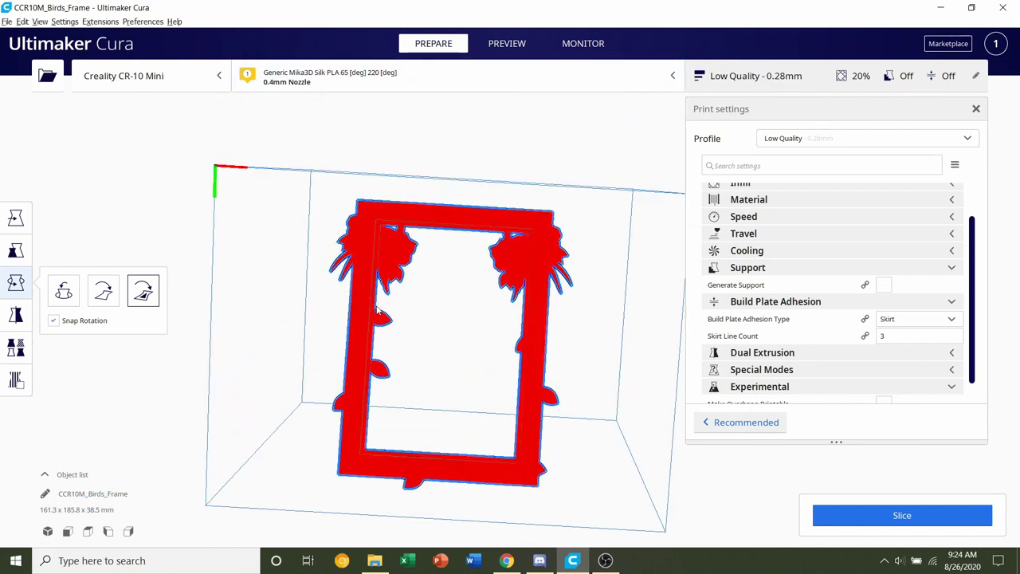
{"action": "scroll", "coordinate": [375, 319], "scroll_direction": "up", "scroll_amount": 5}
{"action": "middle_click_drag", "start_coordinate": [335, 281], "coordinate": [490, 292]}
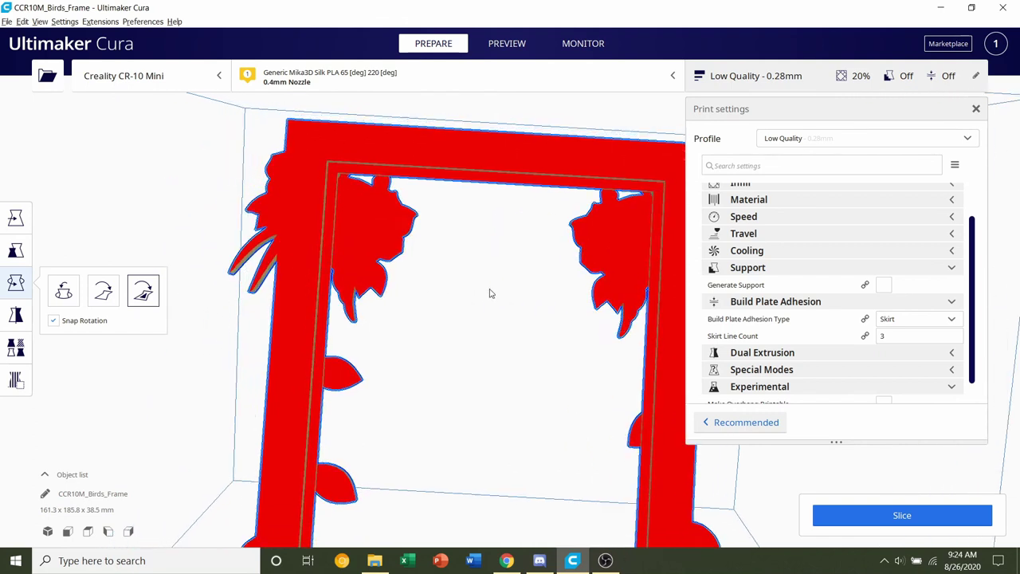
{"action": "left_click", "coordinate": [336, 146]}
{"action": "scroll", "coordinate": [409, 219], "scroll_direction": "down", "scroll_amount": 5}
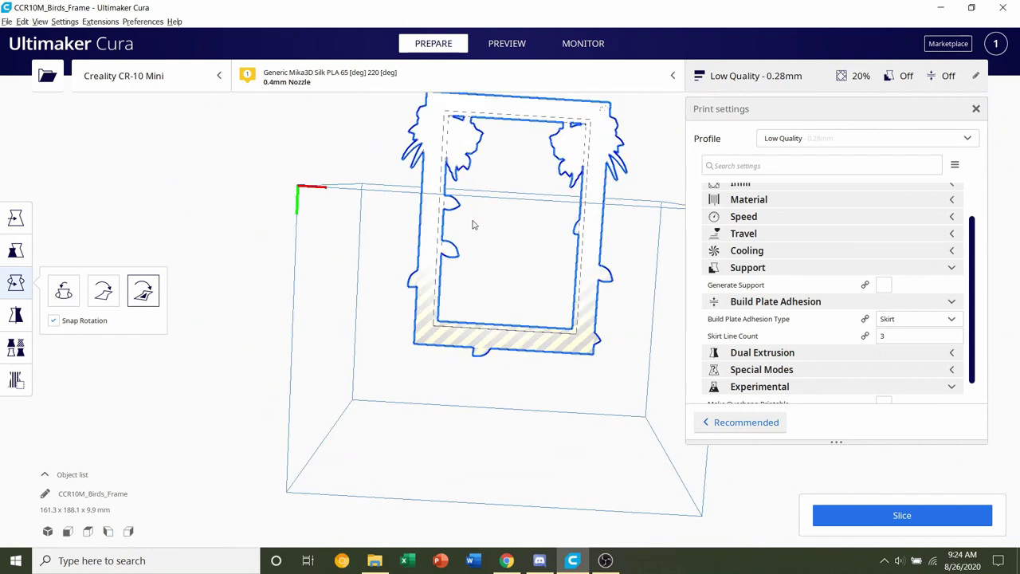
{"action": "right_click_drag", "start_coordinate": [472, 225], "coordinate": [358, 255]}
{"action": "right_click_drag", "start_coordinate": [490, 180], "coordinate": [454, 196]}
Set the frame's Y position to 0 to center it, then close the print settings panel
{"action": "left_click", "coordinate": [15, 217]}
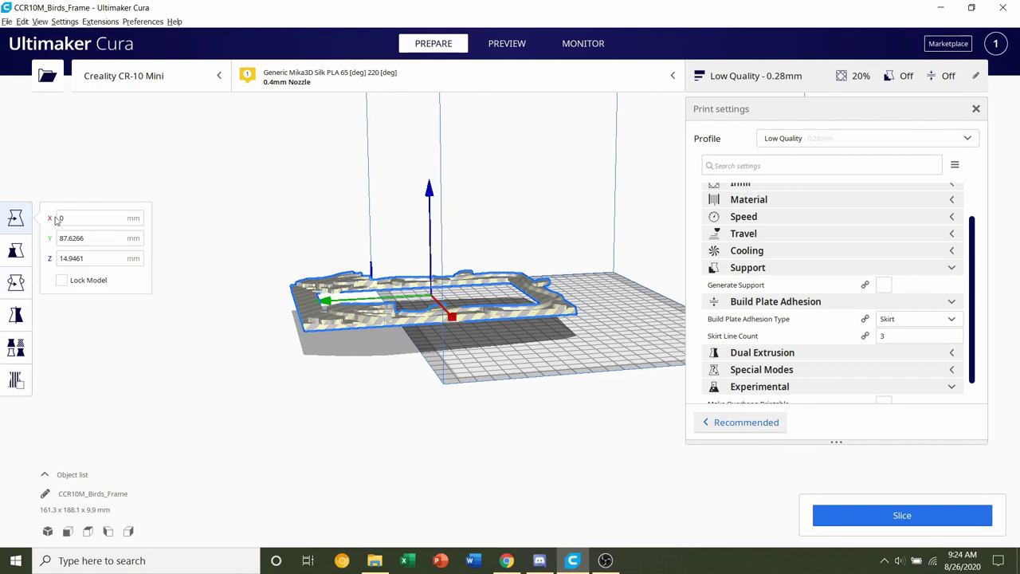
{"action": "left_click_drag", "start_coordinate": [97, 237], "coordinate": [12, 241]}
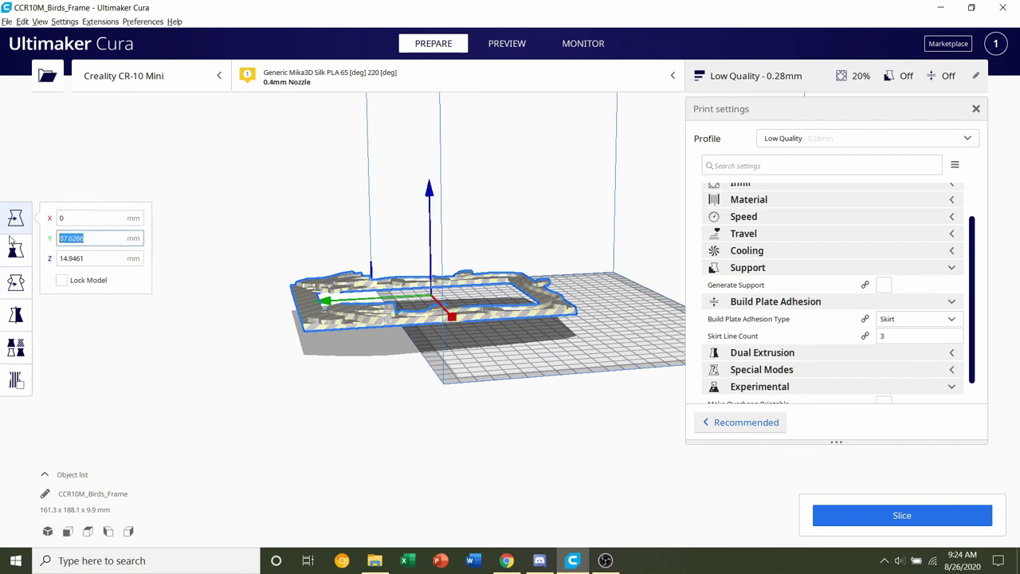
{"action": "type", "text": "0"}
{"action": "key", "text": "Return"}
{"action": "left_click", "coordinate": [378, 207]}
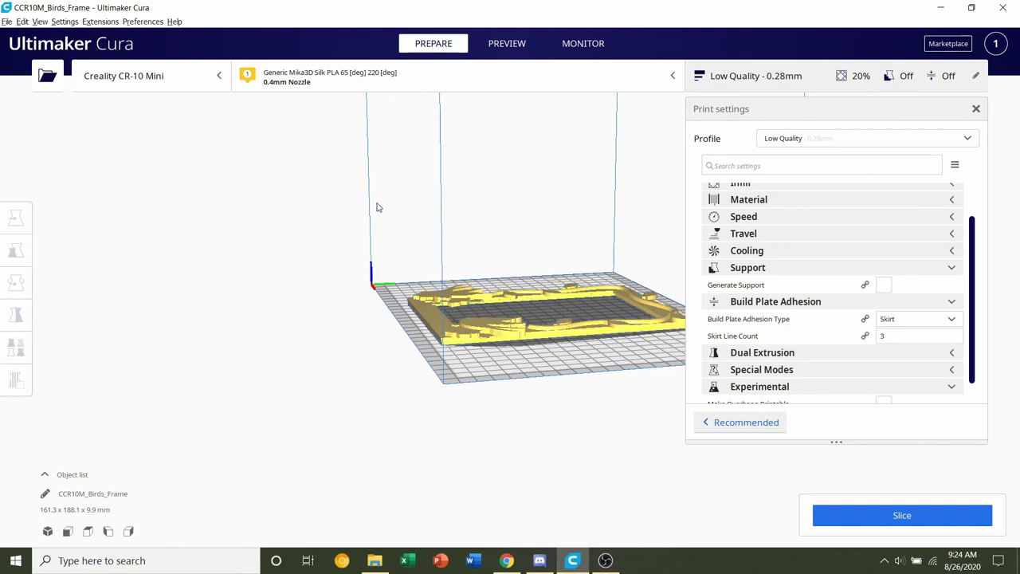
{"action": "right_click_drag", "start_coordinate": [378, 207], "coordinate": [592, 129]}
{"action": "left_click", "coordinate": [727, 86]}
{"action": "right_click_drag", "start_coordinate": [510, 184], "coordinate": [681, 227]}
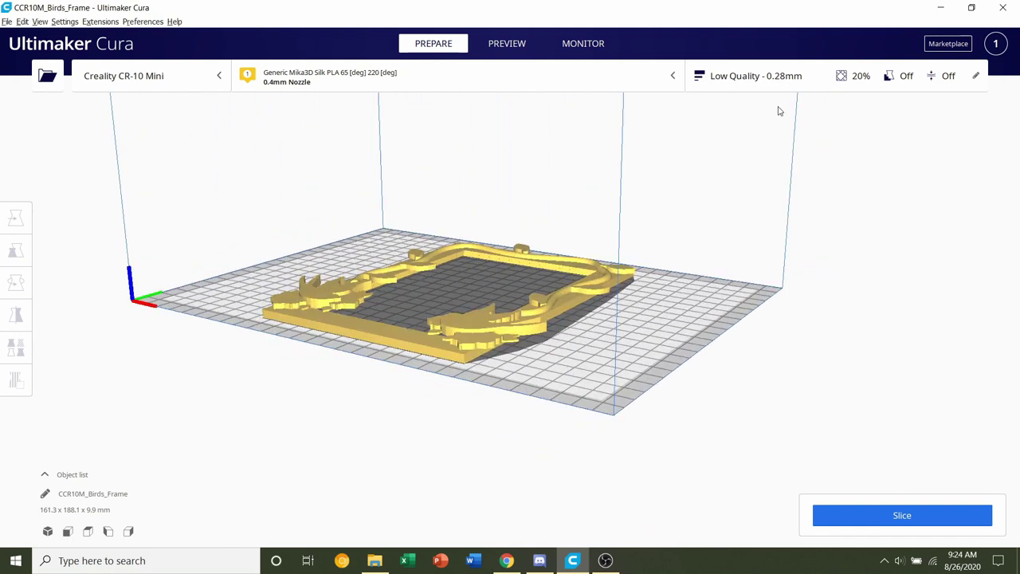
Open the print settings and keep the Low Quality profile
{"action": "left_click", "coordinate": [763, 75]}
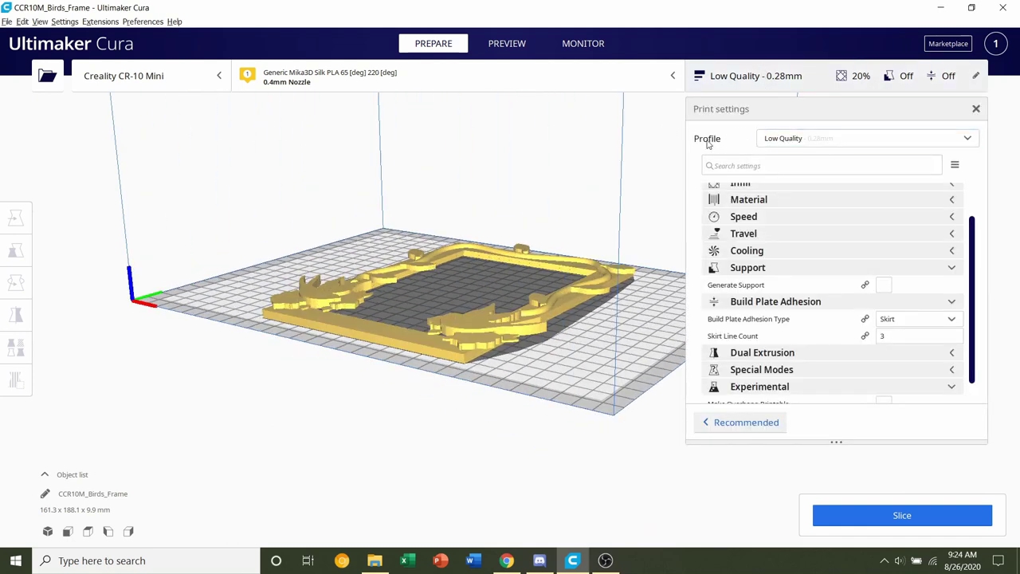
{"action": "left_click", "coordinate": [831, 138]}
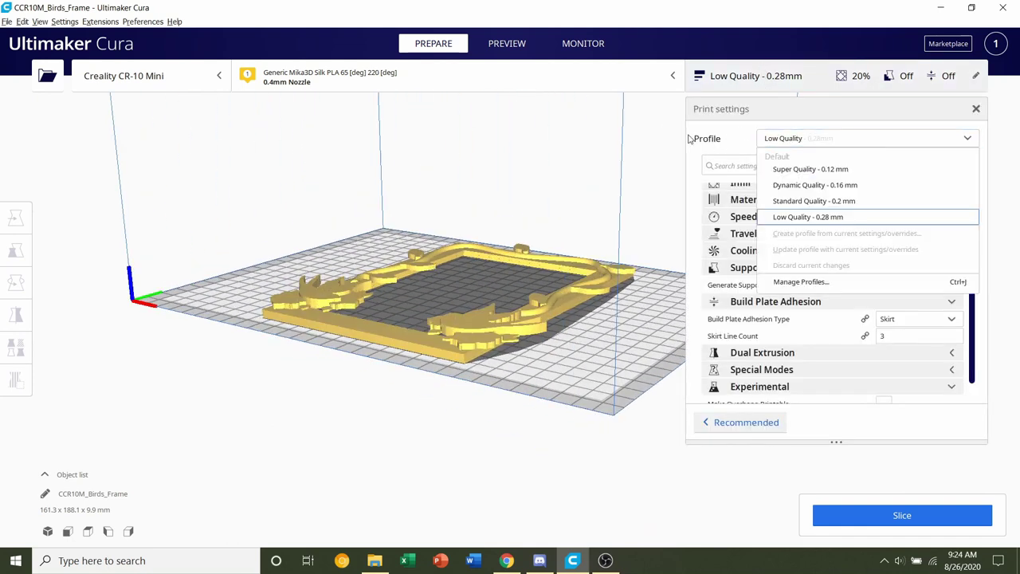
{"action": "left_click", "coordinate": [801, 216]}
{"action": "scroll", "coordinate": [773, 234], "scroll_direction": "up", "scroll_amount": 2}
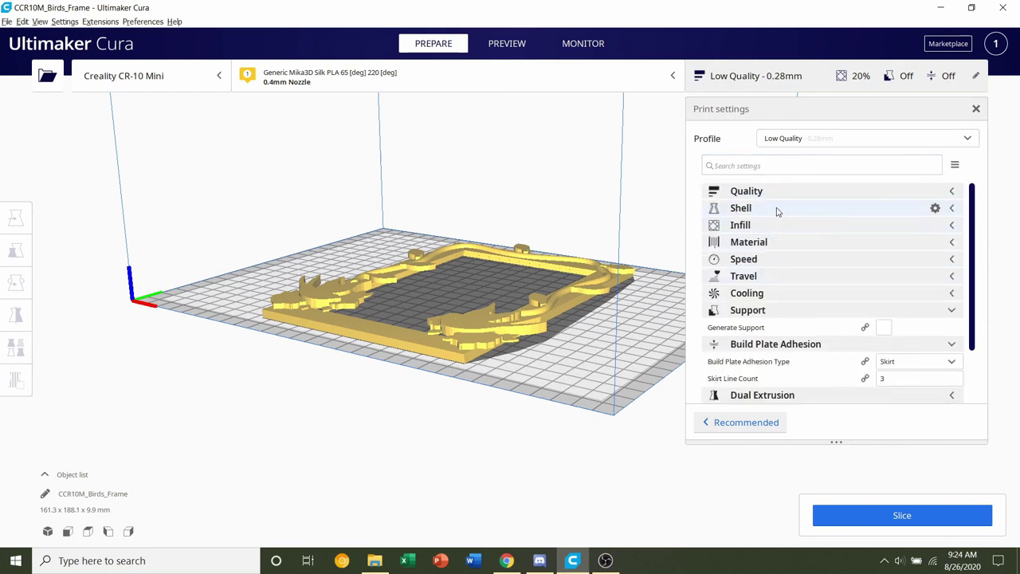
{"action": "scroll", "coordinate": [779, 243], "scroll_direction": "down", "scroll_amount": 2}
{"action": "right_click_drag", "start_coordinate": [550, 262], "coordinate": [580, 314]}
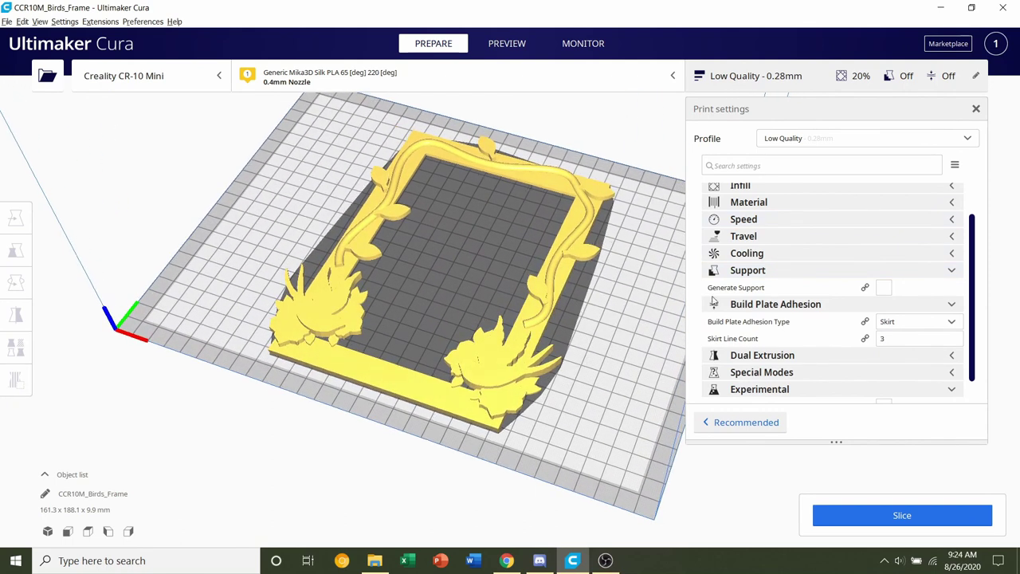
Tick Generate Support and set Support Overhang Angle to 60°
{"action": "left_click", "coordinate": [883, 288]}
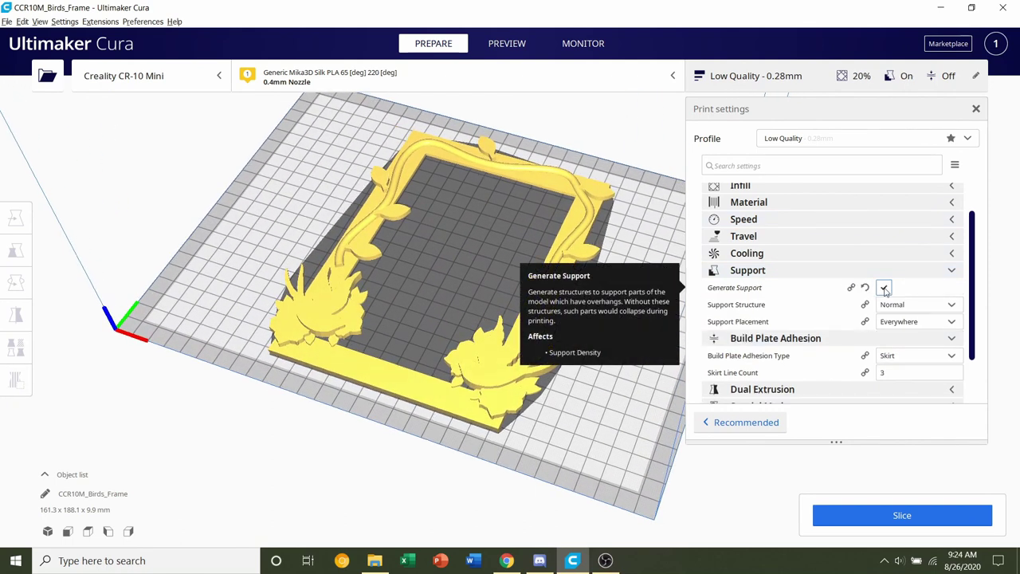
{"action": "right_click_drag", "start_coordinate": [492, 257], "coordinate": [703, 257]}
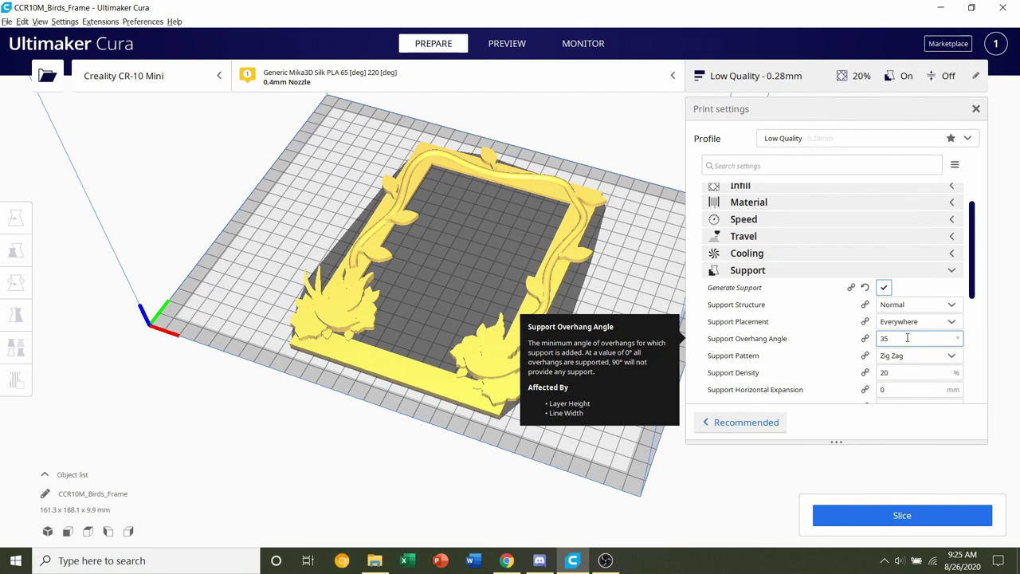
{"action": "left_click_drag", "start_coordinate": [906, 338], "coordinate": [811, 339]}
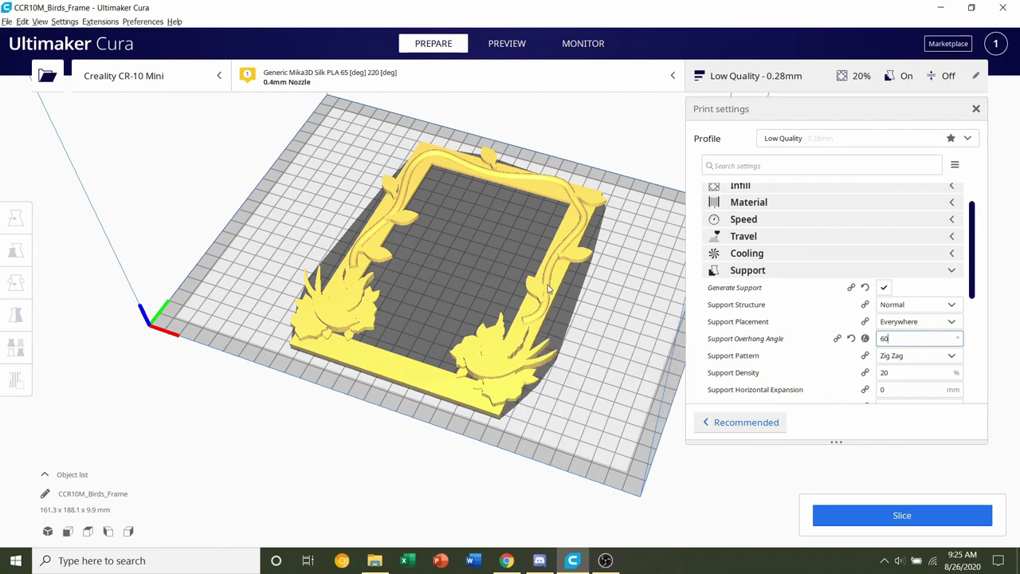
{"action": "left_click", "coordinate": [603, 346]}
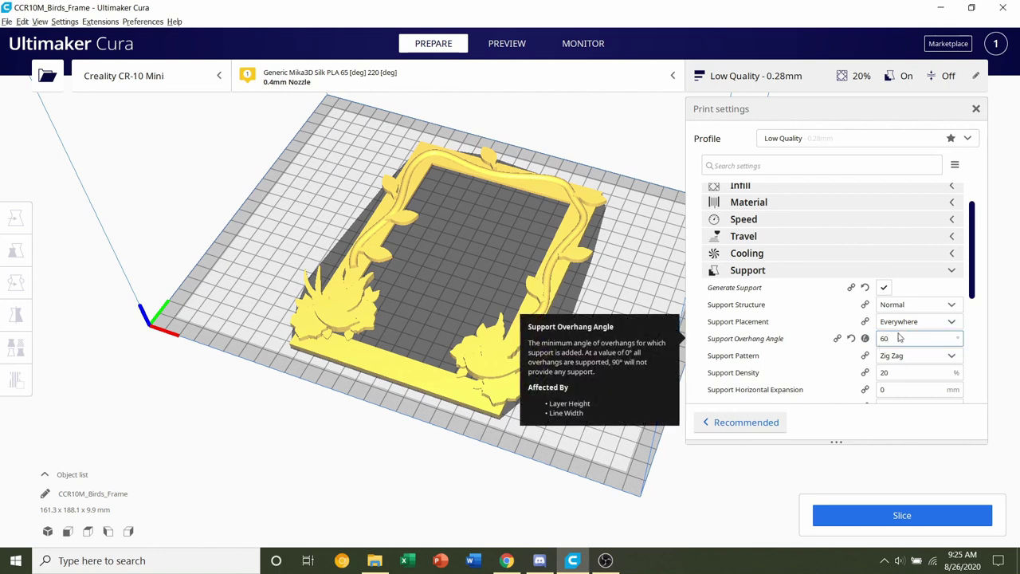
{"action": "scroll", "coordinate": [914, 337], "scroll_direction": "down", "scroll_amount": 1}
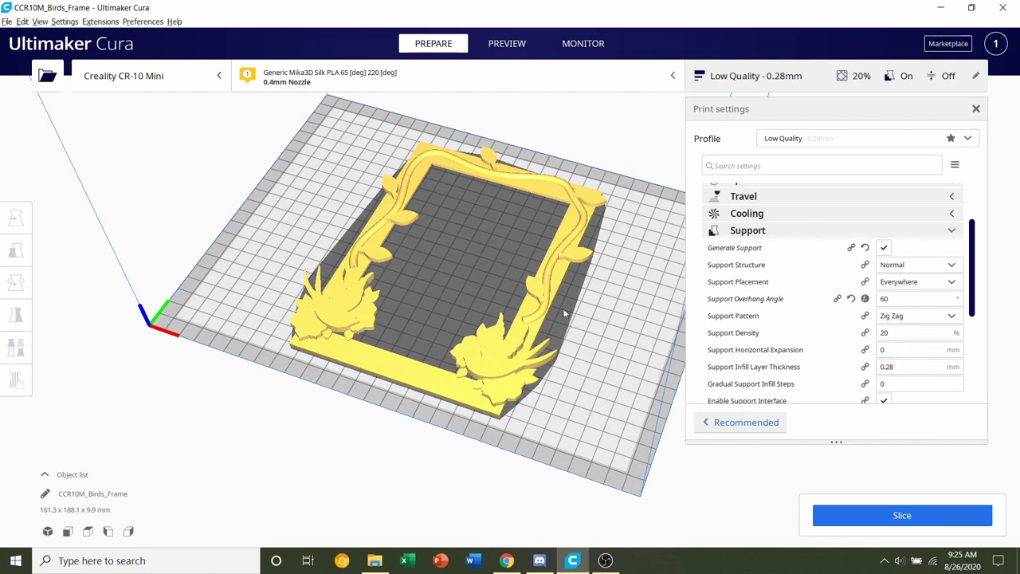
{"action": "scroll", "coordinate": [550, 319], "scroll_direction": "down", "scroll_amount": 1}
{"action": "scroll", "coordinate": [892, 313], "scroll_direction": "down", "scroll_amount": 4}
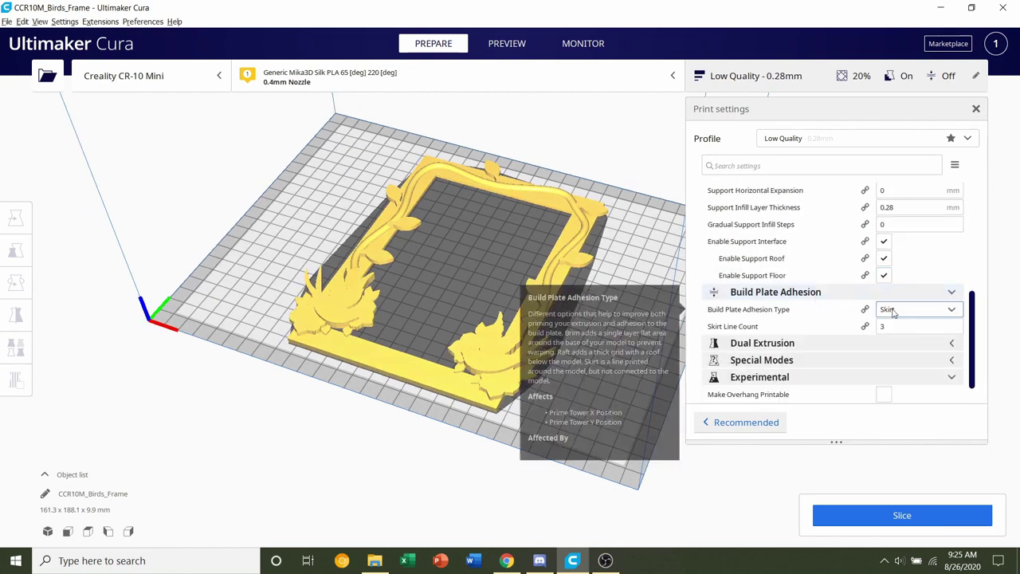
{"action": "mouse_move", "coordinate": [487, 335]}
{"action": "right_mouse_down"}
{"action": "mouse_move", "coordinate": [488, 189]}
{"action": "mouse_move", "coordinate": [444, 216]}
{"action": "mouse_move", "coordinate": [391, 155]}
{"action": "mouse_move", "coordinate": [561, 233]}
{"action": "mouse_move", "coordinate": [514, 249]}
{"action": "mouse_move", "coordinate": [498, 330]}
{"action": "right_mouse_up"}
{"action": "scroll", "coordinate": [812, 334], "scroll_direction": "down", "scroll_amount": 2}
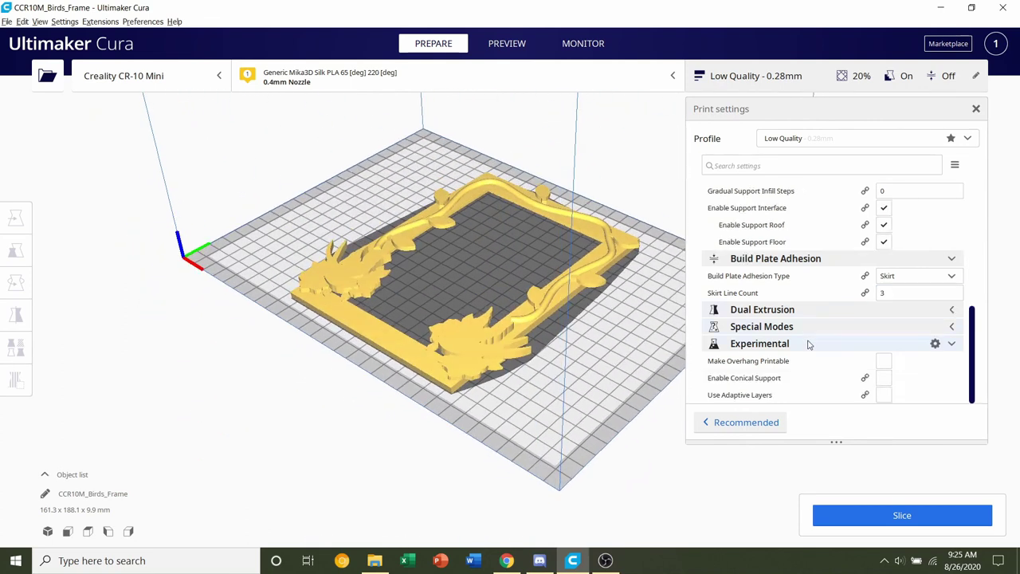
{"action": "right_click_drag", "start_coordinate": [431, 216], "coordinate": [478, 274]}
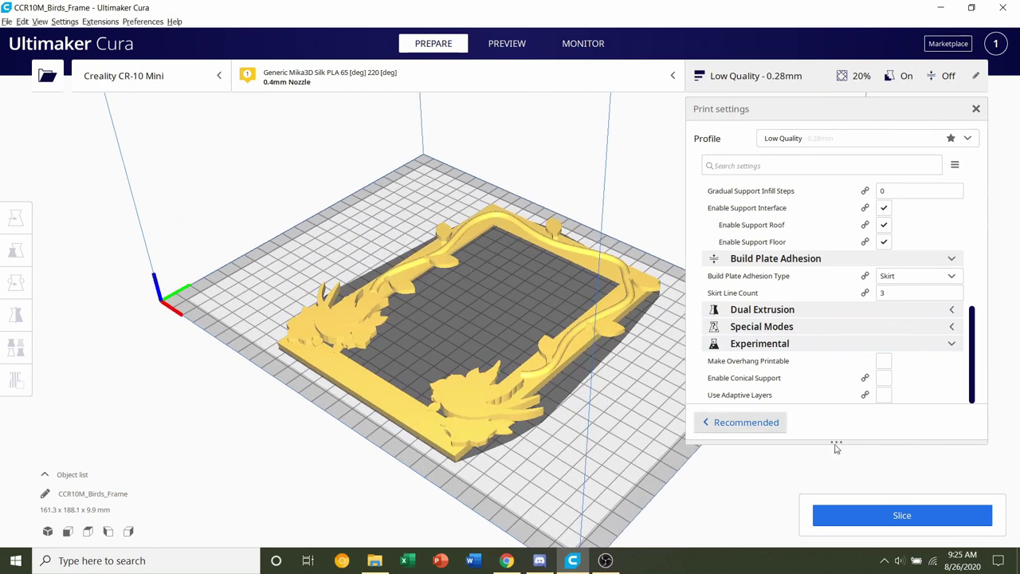
Slice the birds frame, estimating 5 h 37 min, 53 g and 17.73 m of filament
{"action": "left_click", "coordinate": [876, 514]}
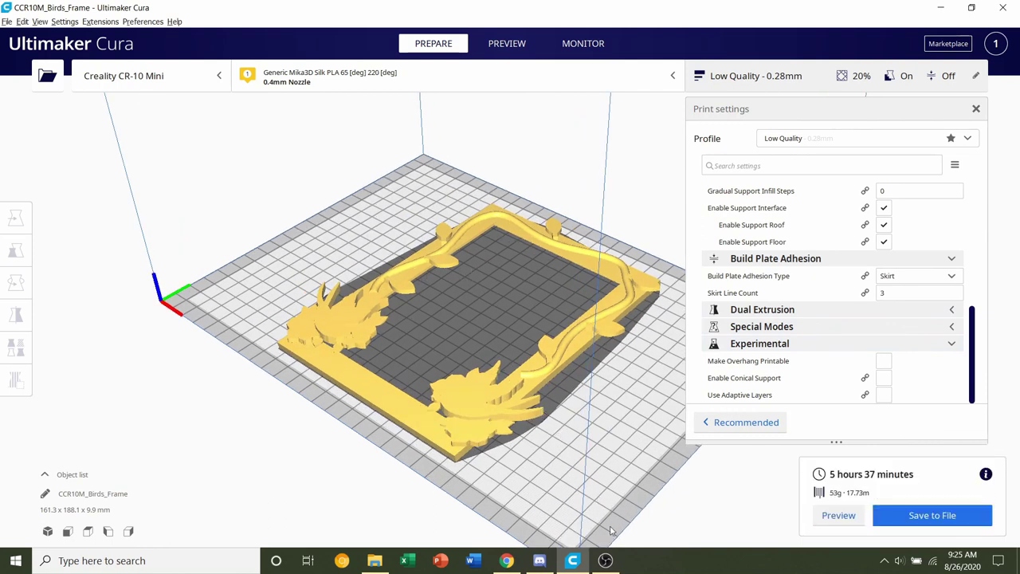
{"action": "right_click_drag", "start_coordinate": [264, 203], "coordinate": [225, 228]}
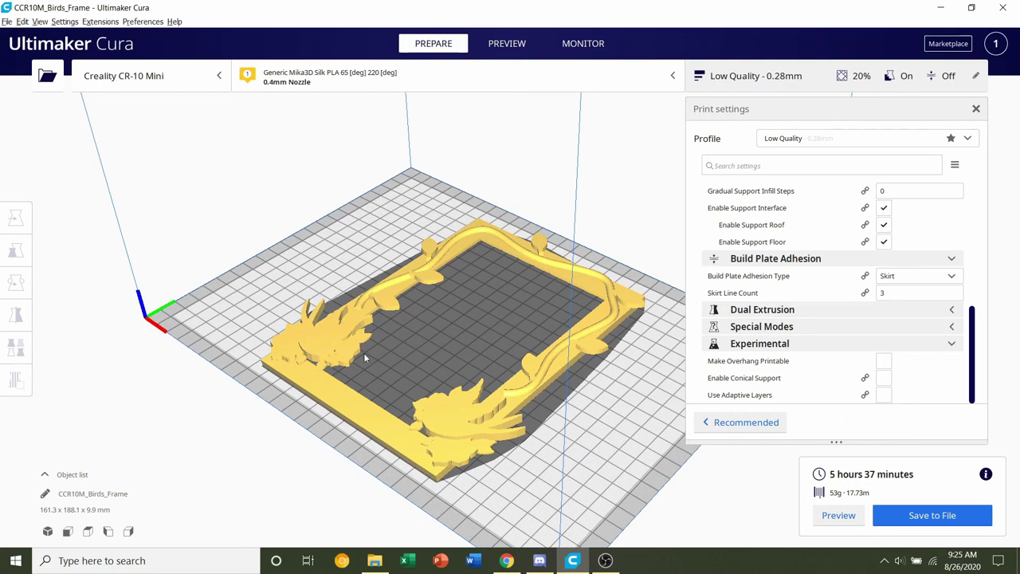
{"action": "right_click_drag", "start_coordinate": [364, 352], "coordinate": [354, 297]}
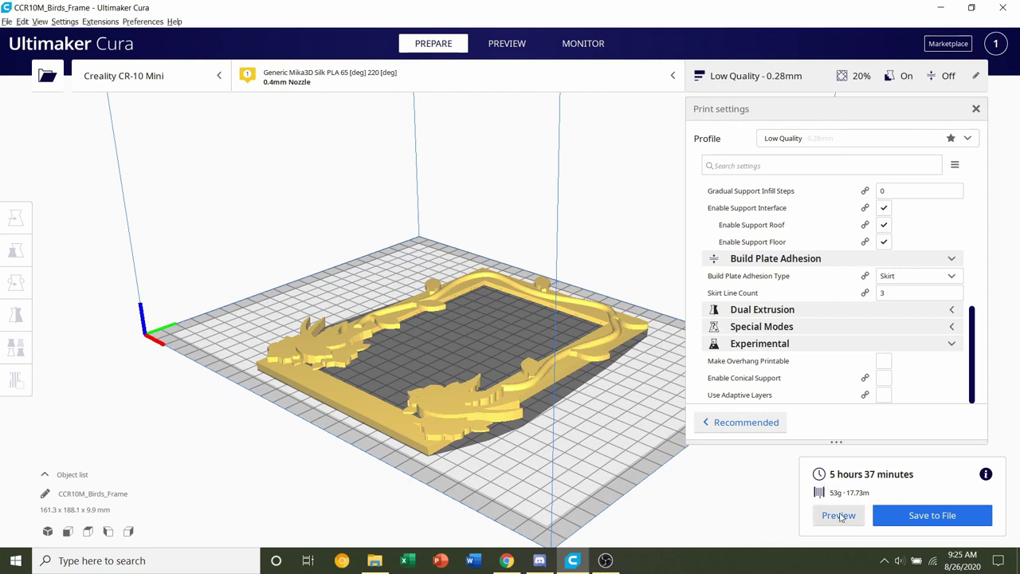
Inspect the 35-layer Preview of the sliced frame, its supports under the birds and the skirt
{"action": "right_click_drag", "start_coordinate": [379, 412], "coordinate": [632, 352]}
{"action": "scroll", "coordinate": [476, 298], "scroll_direction": "up", "scroll_amount": 3}
{"action": "scroll", "coordinate": [476, 299], "scroll_direction": "up", "scroll_amount": 1}
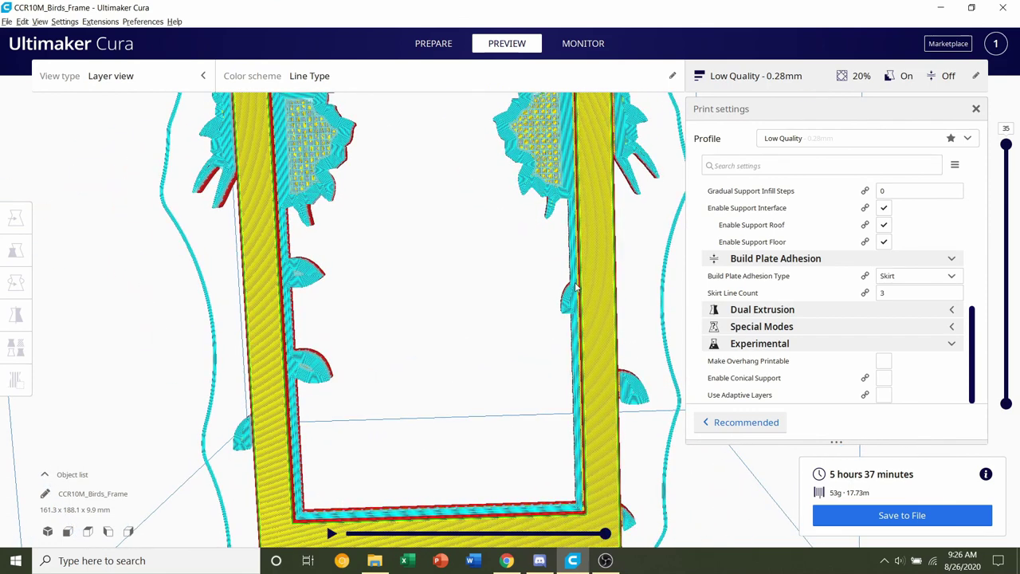
{"action": "scroll", "coordinate": [295, 454], "scroll_direction": "up", "scroll_amount": 5}
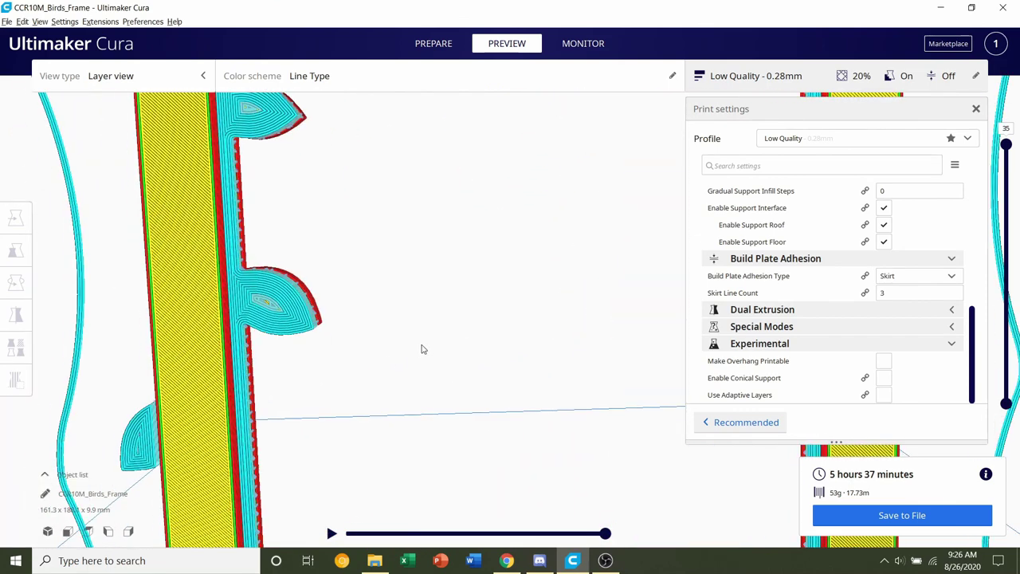
{"action": "scroll", "coordinate": [244, 373], "scroll_direction": "down", "scroll_amount": 5}
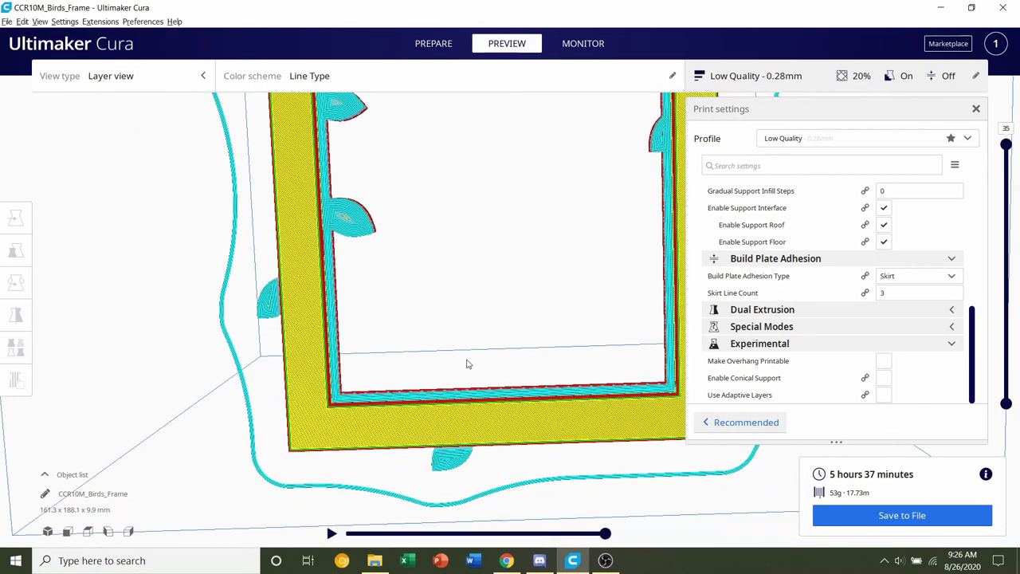
{"action": "scroll", "coordinate": [483, 298], "scroll_direction": "up", "scroll_amount": 5}
{"action": "scroll", "coordinate": [473, 319], "scroll_direction": "down", "scroll_amount": 5}
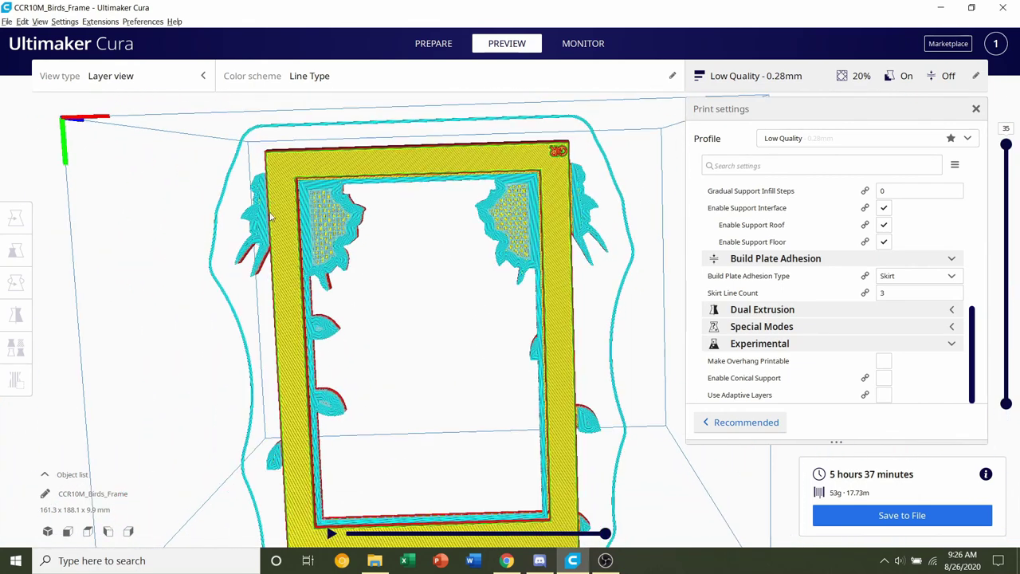
{"action": "scroll", "coordinate": [568, 226], "scroll_direction": "up", "scroll_amount": 5}
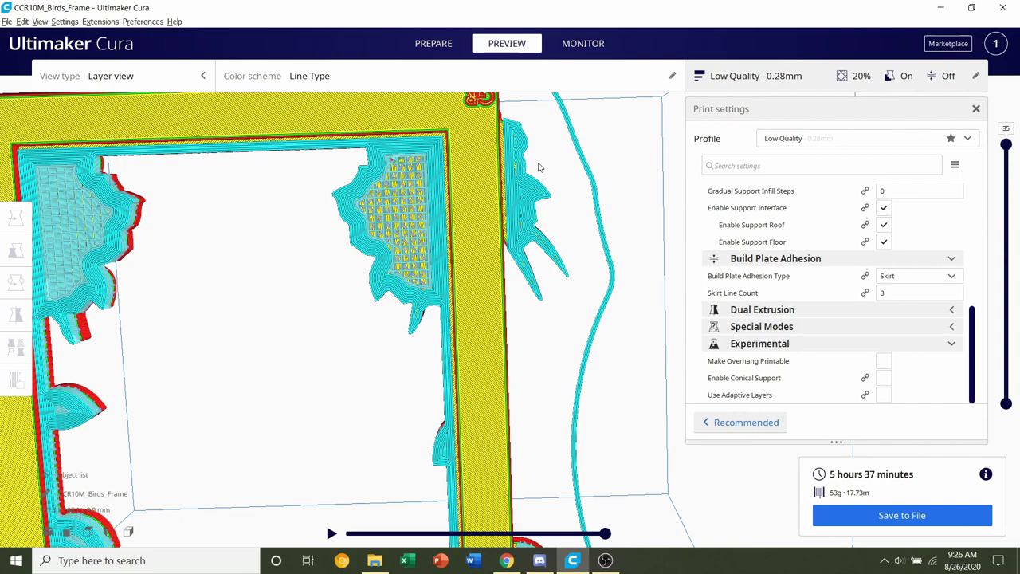
{"action": "scroll", "coordinate": [464, 164], "scroll_direction": "down", "scroll_amount": 6}
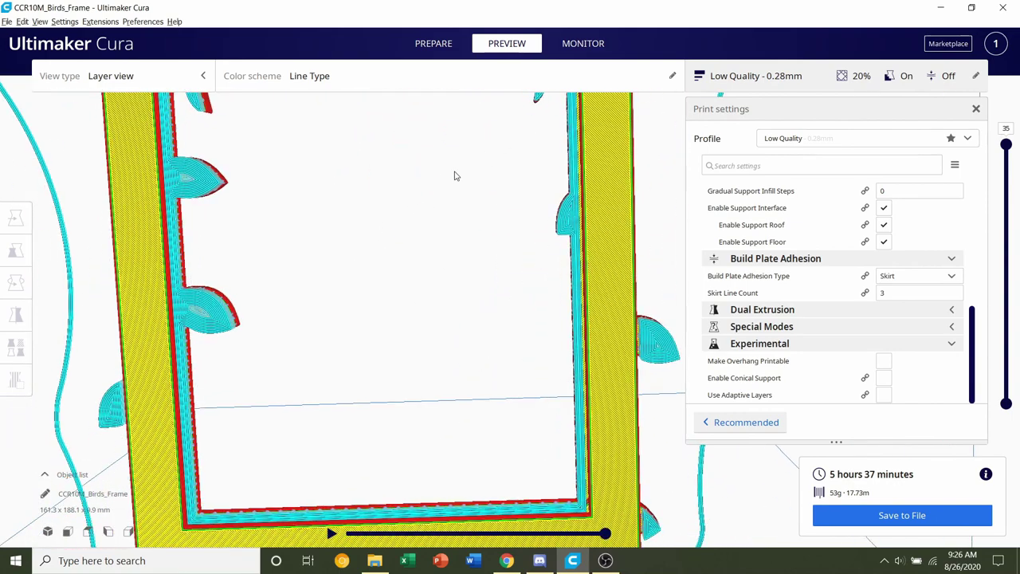
{"action": "scroll", "coordinate": [403, 208], "scroll_direction": "down", "scroll_amount": 4}
{"action": "right_click_drag", "start_coordinate": [402, 208], "coordinate": [514, 344]}
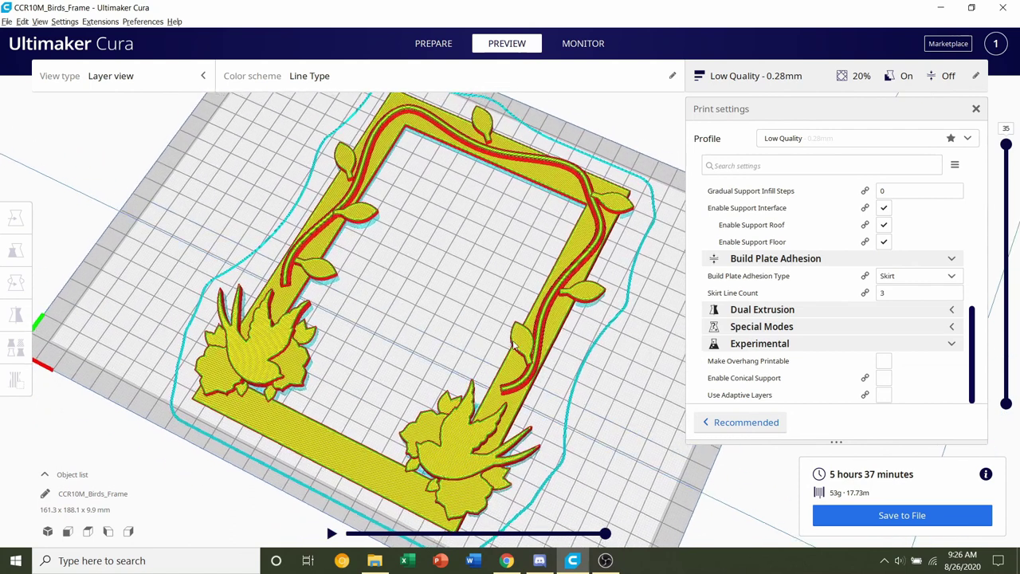